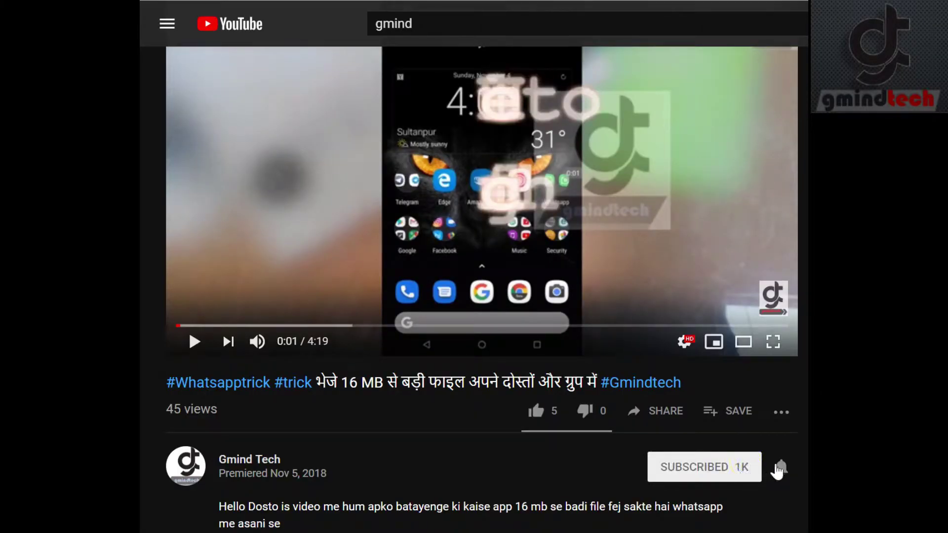
Search the report for 'Motilal' (7 matches) and view Pages and Headings before returning to Results.
left_click(781, 467)
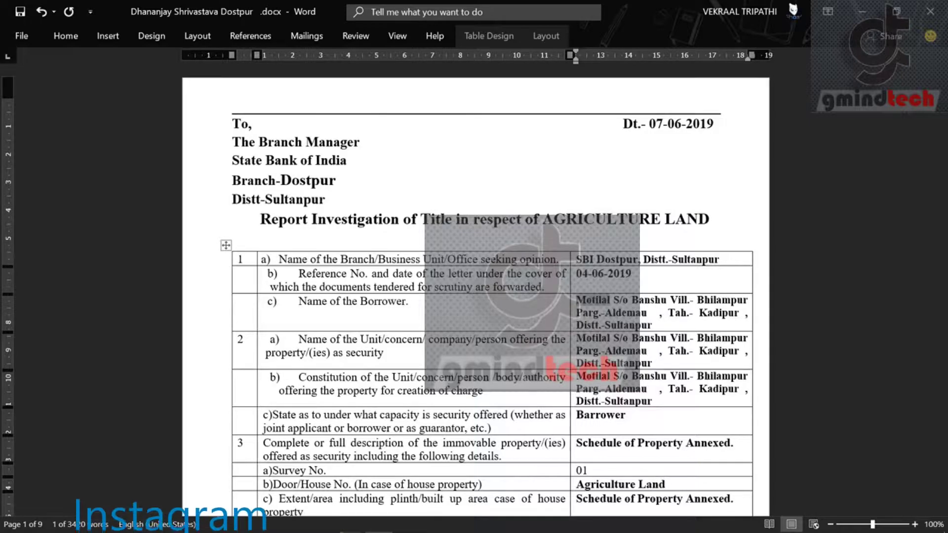
key("ctrl+f")
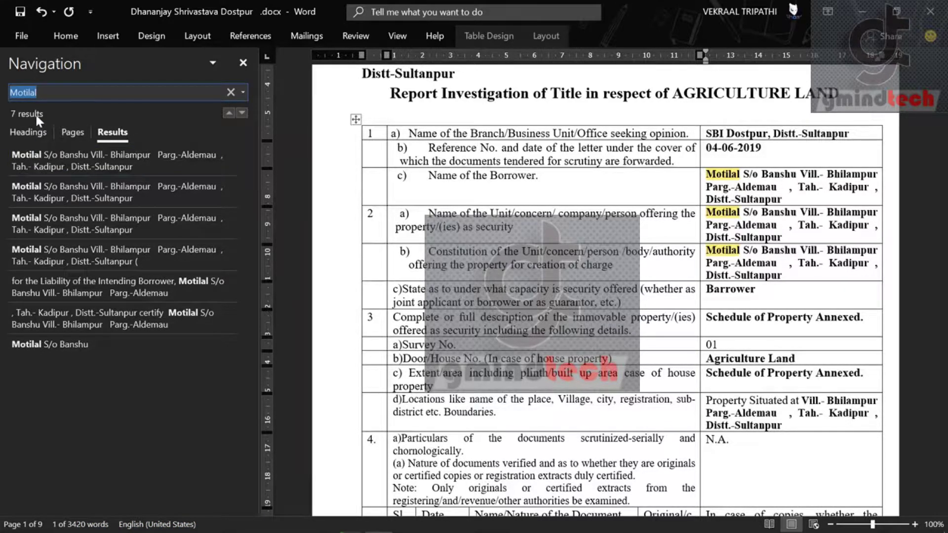
left_click(72, 132)
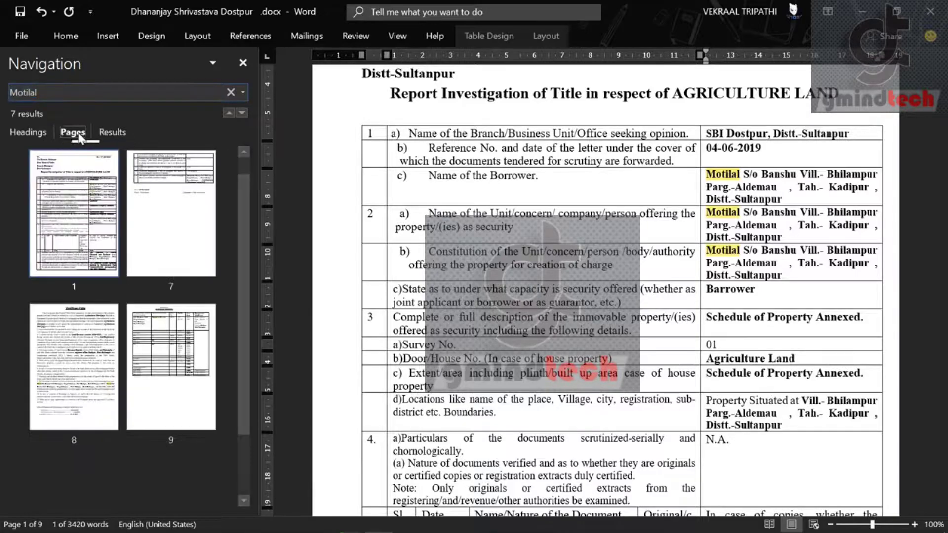
left_click(34, 135)
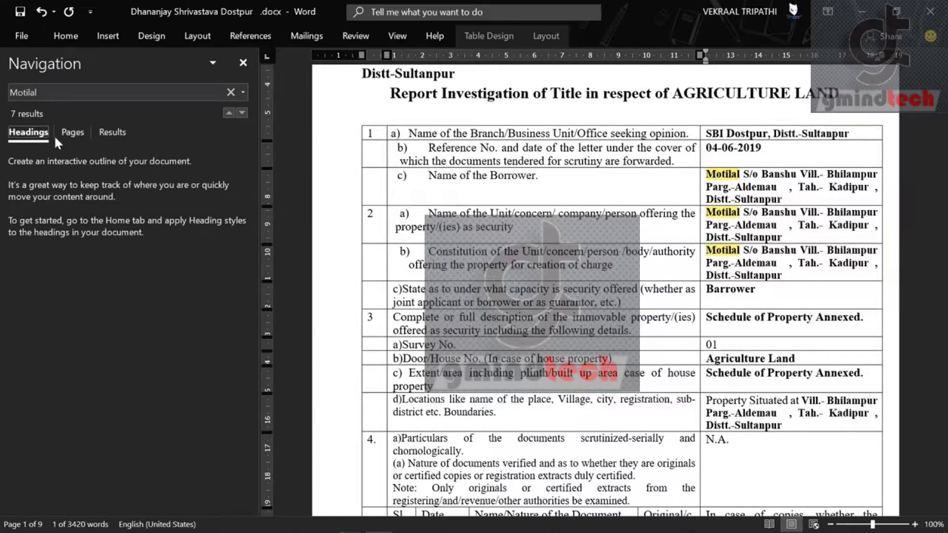
left_click(73, 133)
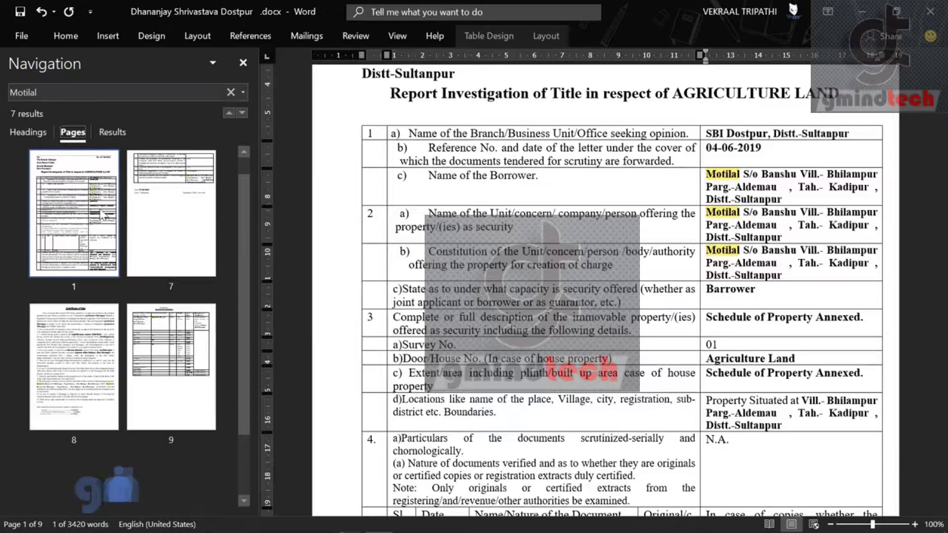
left_click(112, 133)
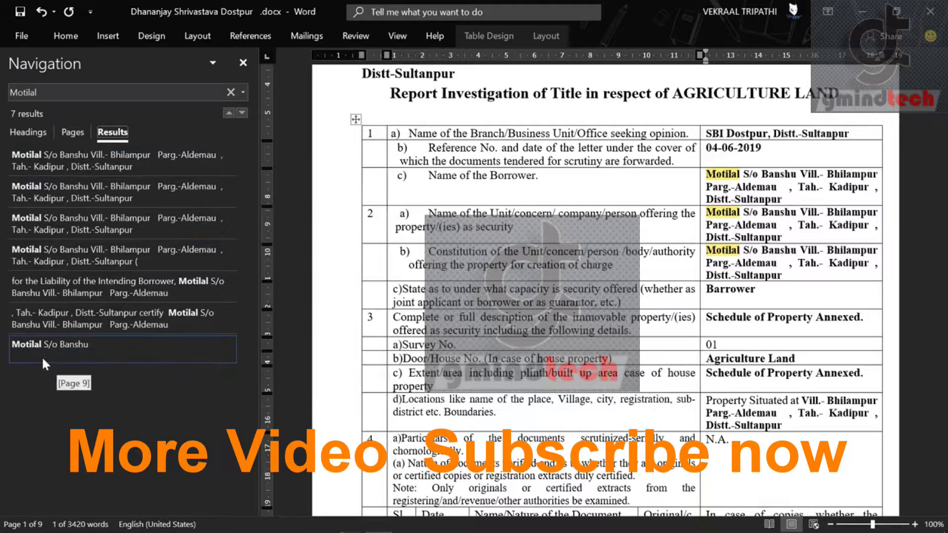
Jump to the last Motilal match on page 9 and delete 'Motilal' from the Name of Tenure Holder cell.
left_click(81, 341)
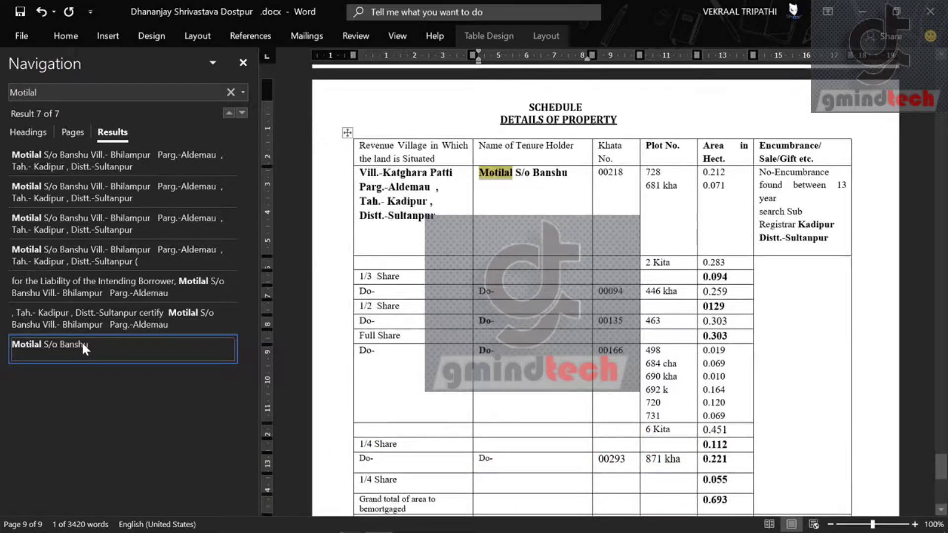
left_click(514, 193)
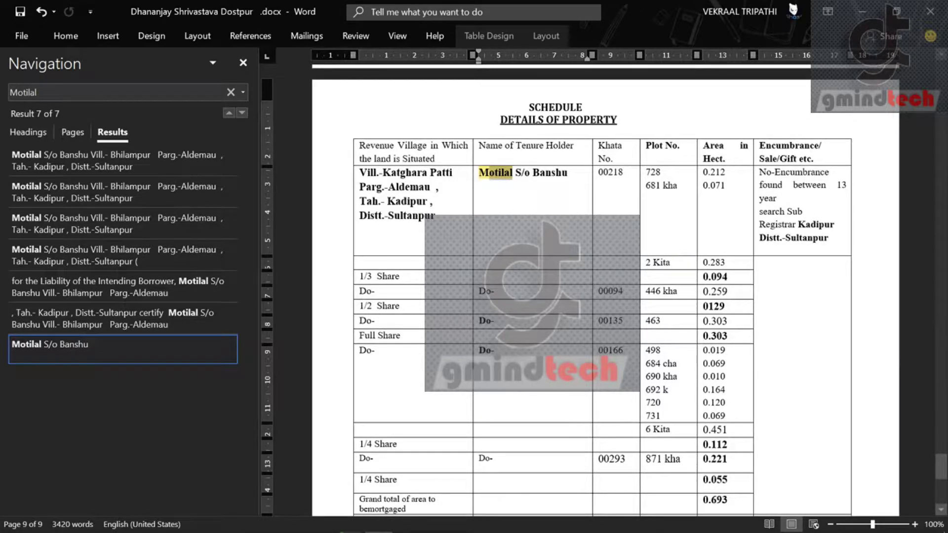
left_click_drag(568, 172, 479, 173)
left_click(534, 197)
key("Delete")
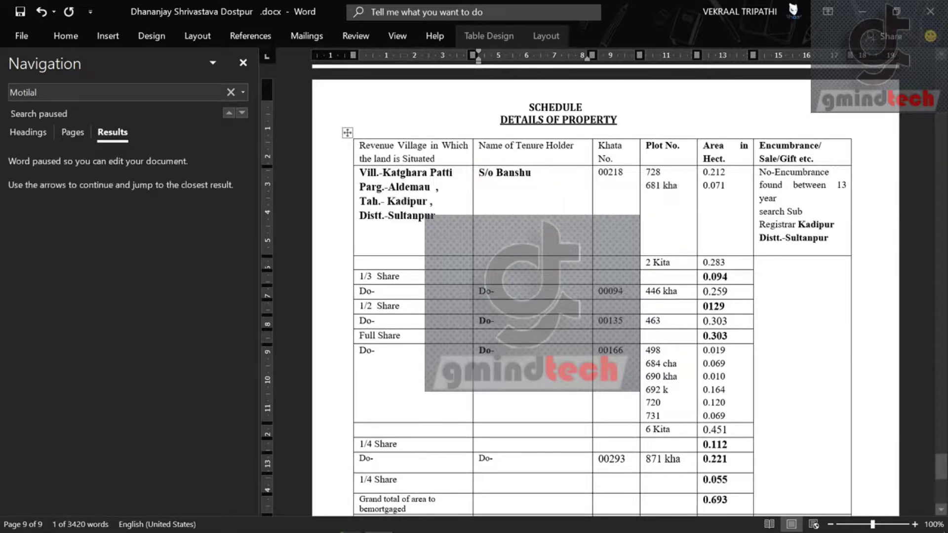
Rerun the Motilal search and undo the deletion of Motilal with Ctrl+Z.
left_click(65, 92)
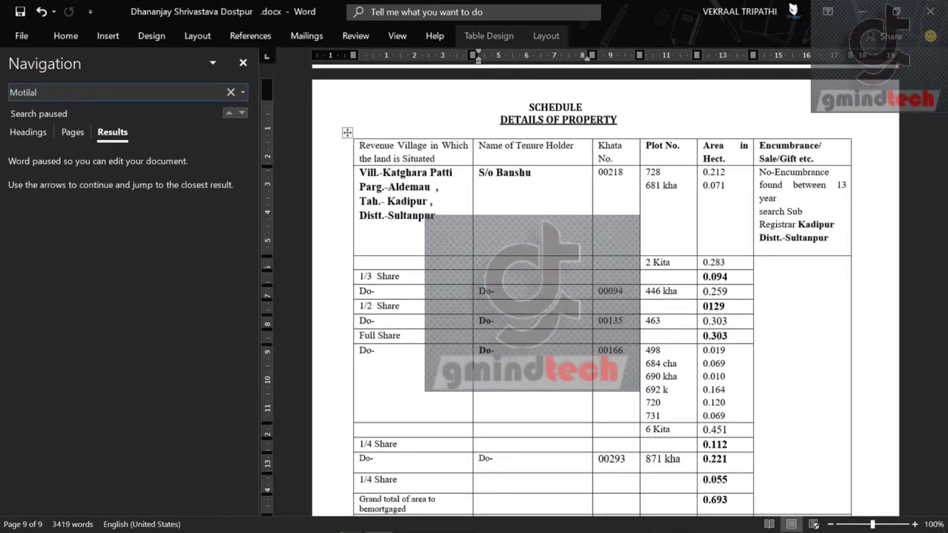
key("Return")
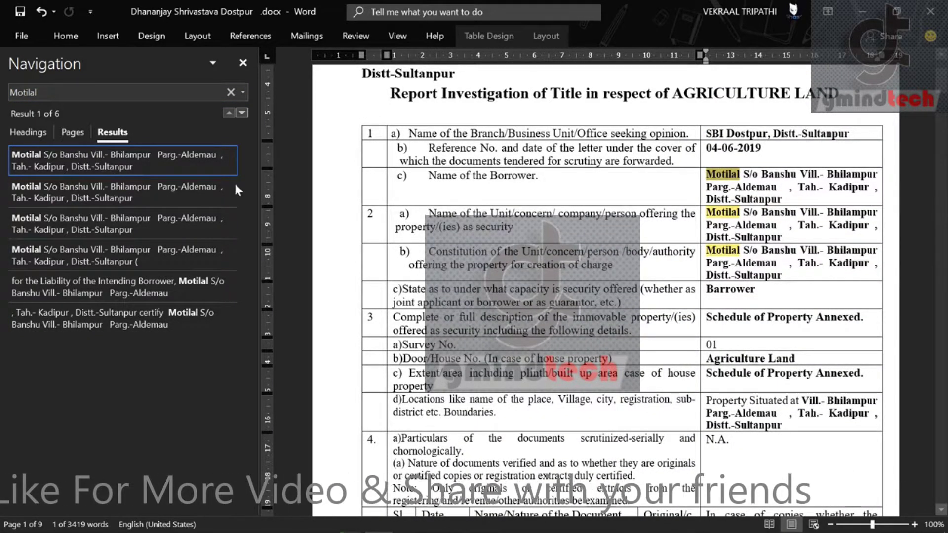
mouse_move(518, 311)
key("ctrl+z")
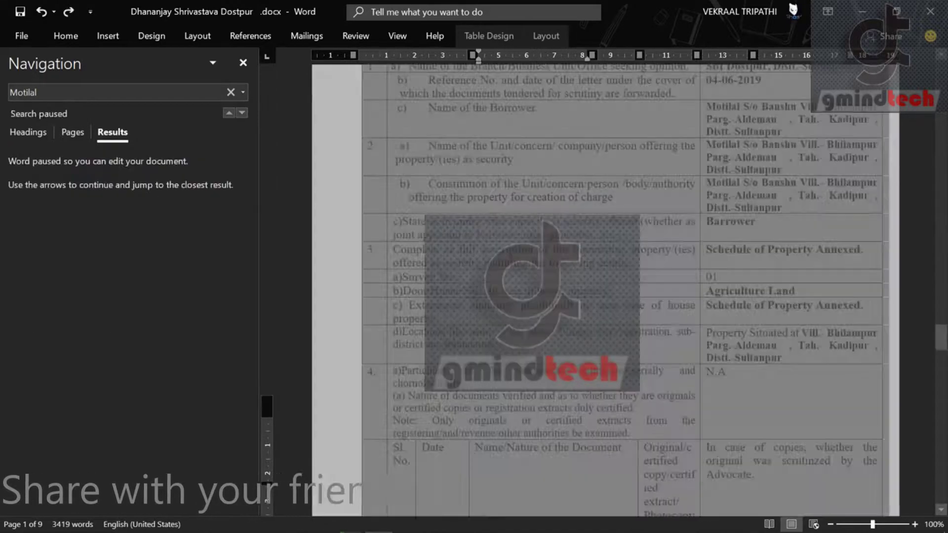
key("ctrl+z")
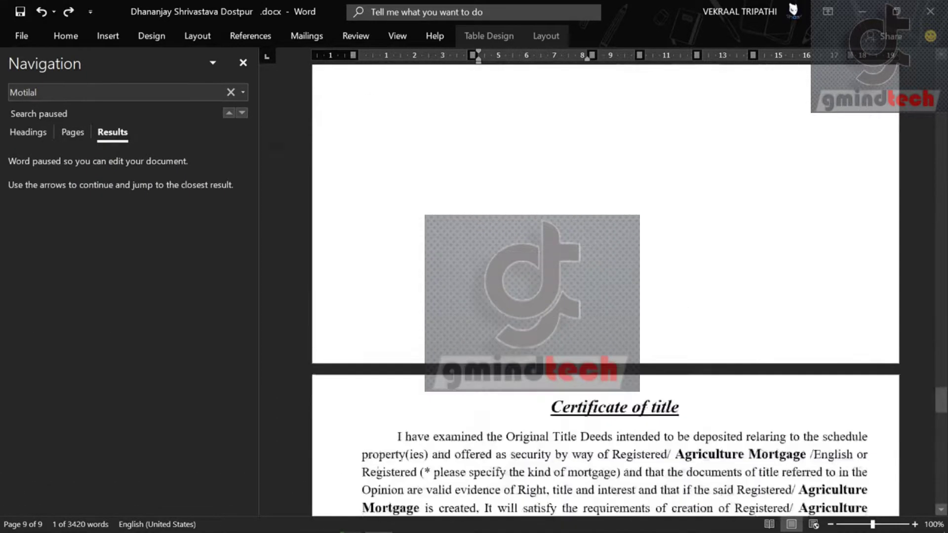
Search for '55' to find its single match, 0.055, then bring up File Explorer.
left_click(79, 89)
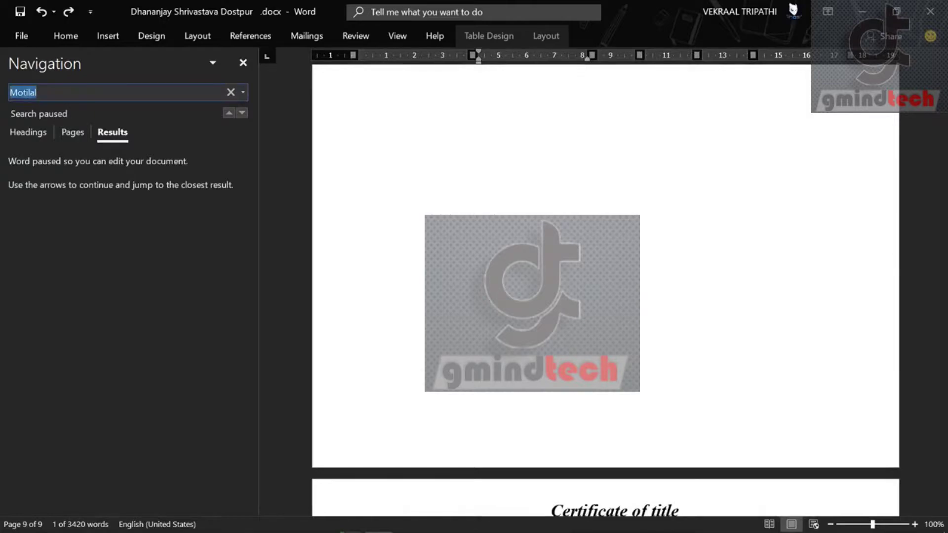
key("BackSpace")
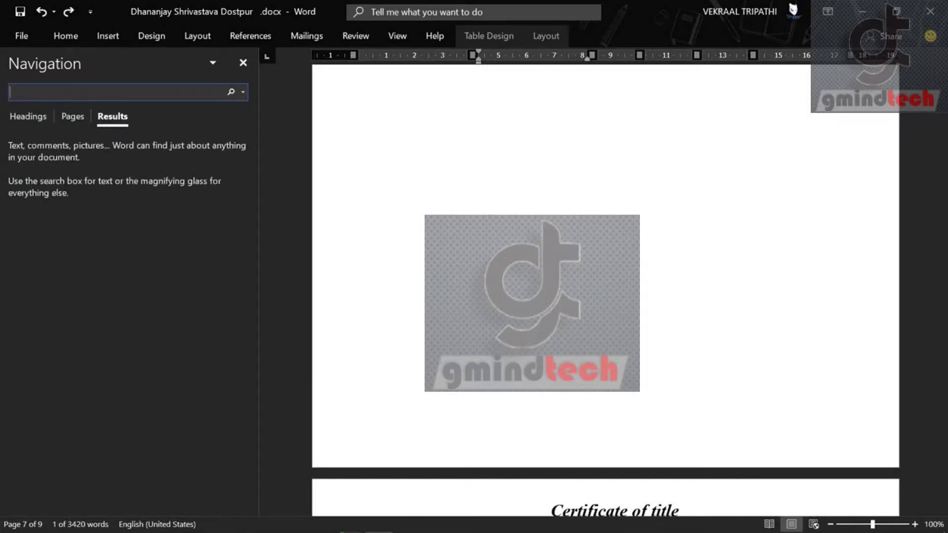
type("55")
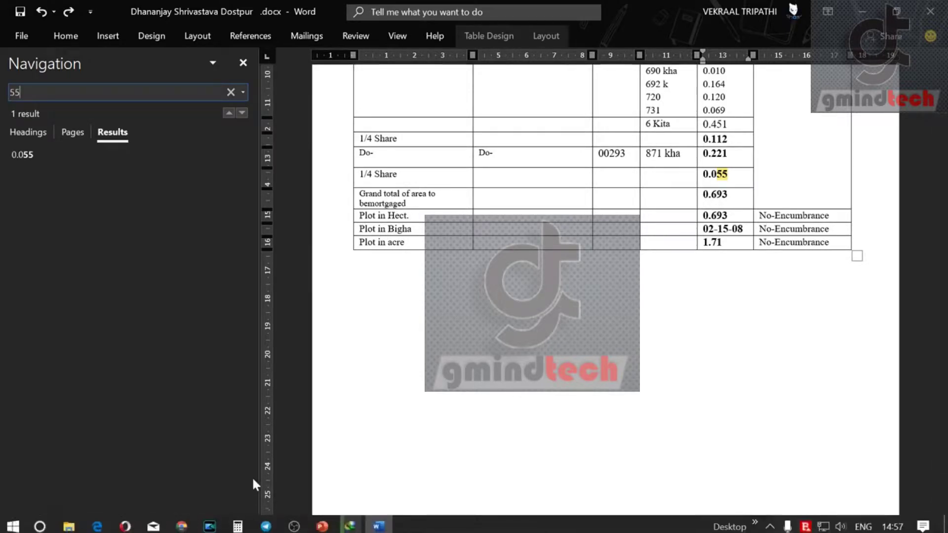
left_click(68, 523)
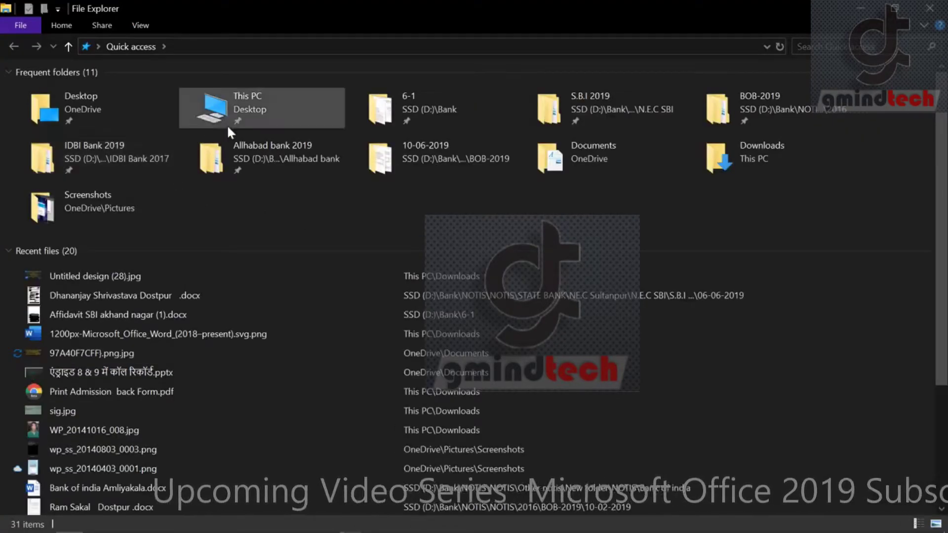
Browse from This PC through Local Disk (C:) and Users to the Downloads folder and scroll its 797 items.
double_click(240, 118)
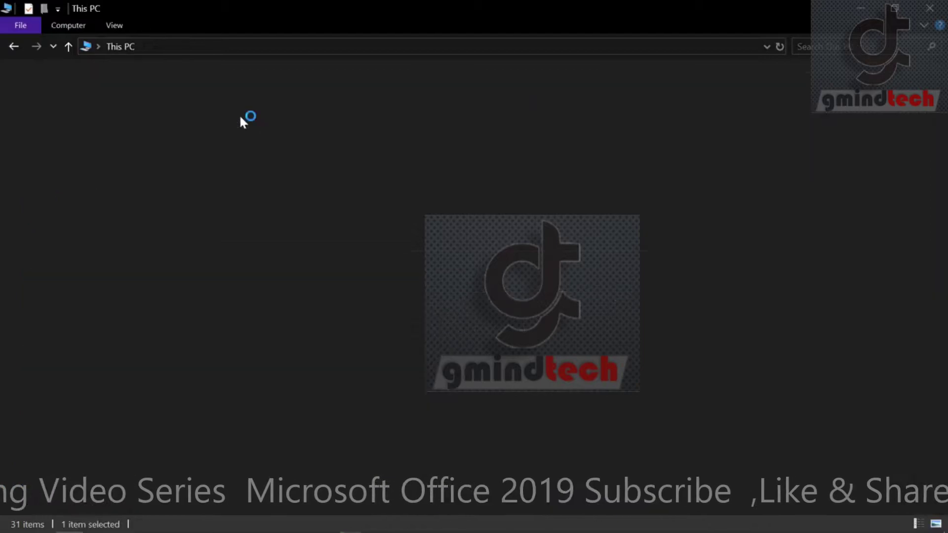
double_click(155, 194)
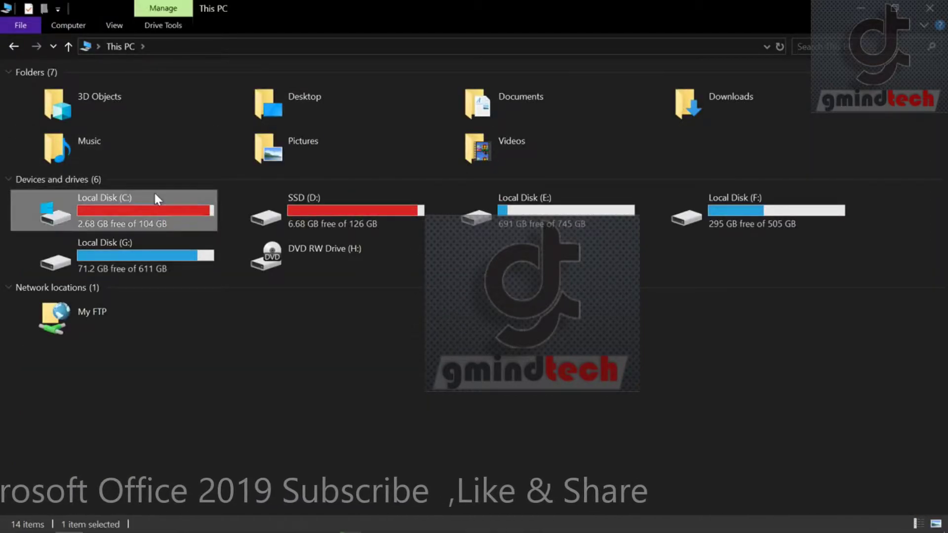
double_click(138, 173)
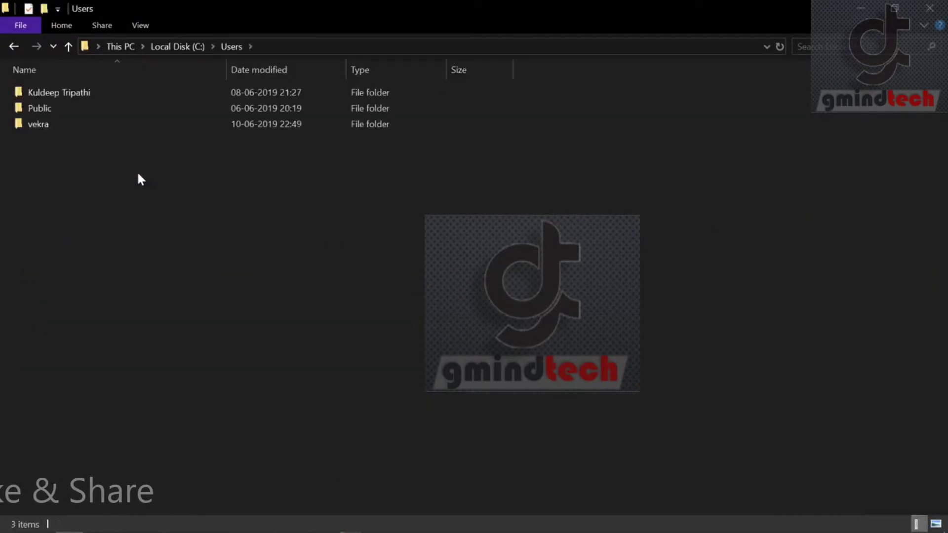
double_click(77, 98)
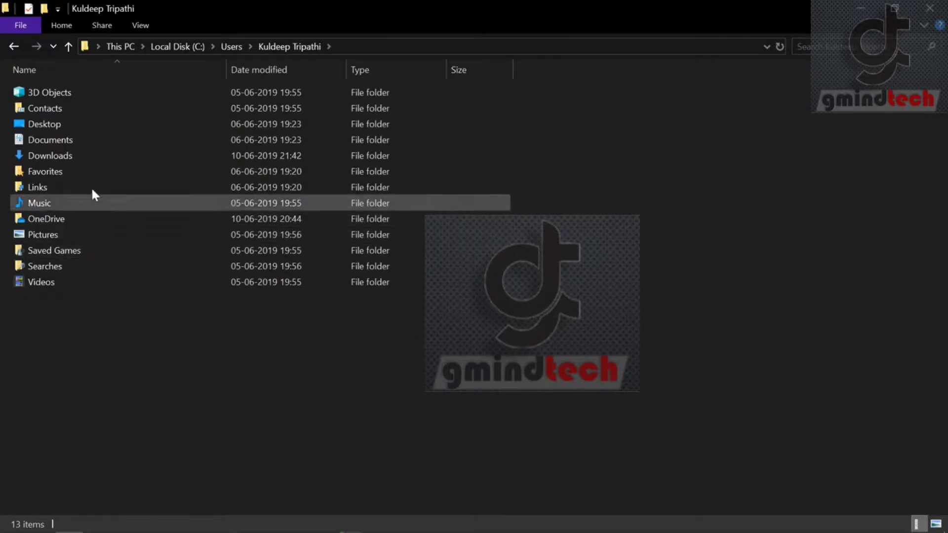
double_click(88, 156)
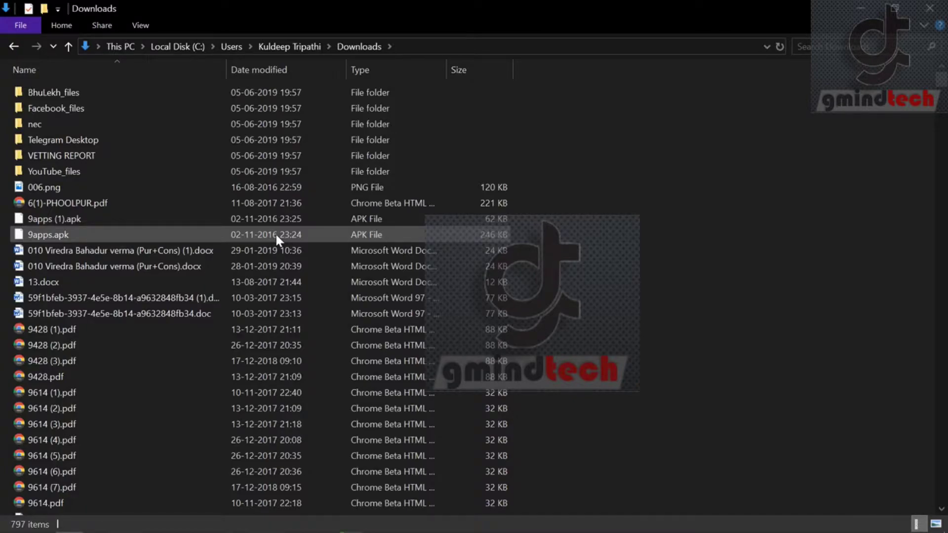
scroll(275, 232, "down", 10)
scroll(275, 232, "down", 9)
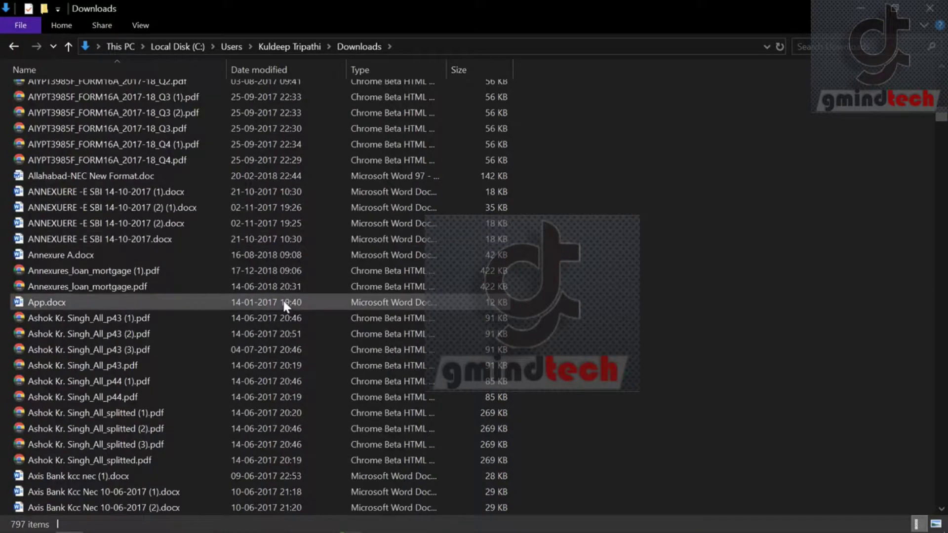
scroll(223, 245, "down", 9)
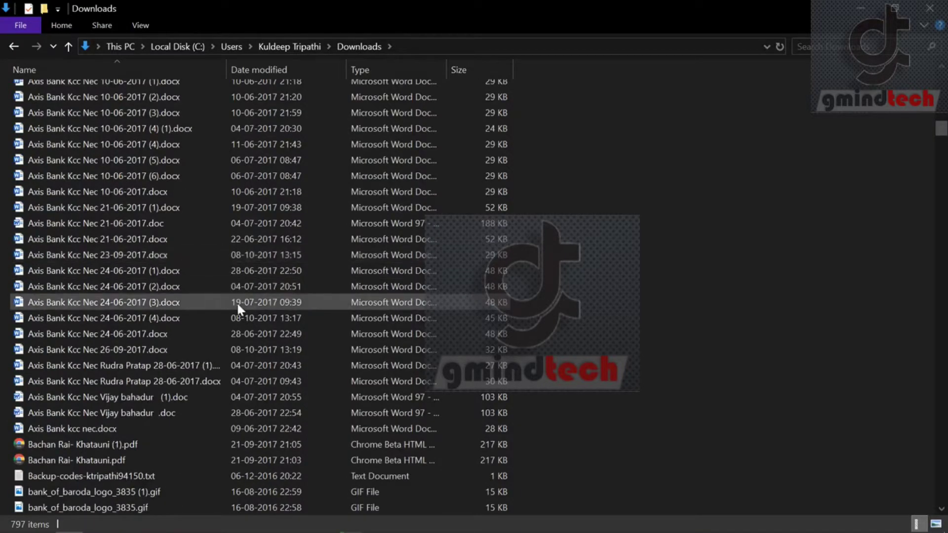
scroll(237, 307, "down", 10)
scroll(237, 306, "down", 6)
scroll(237, 306, "down", 5)
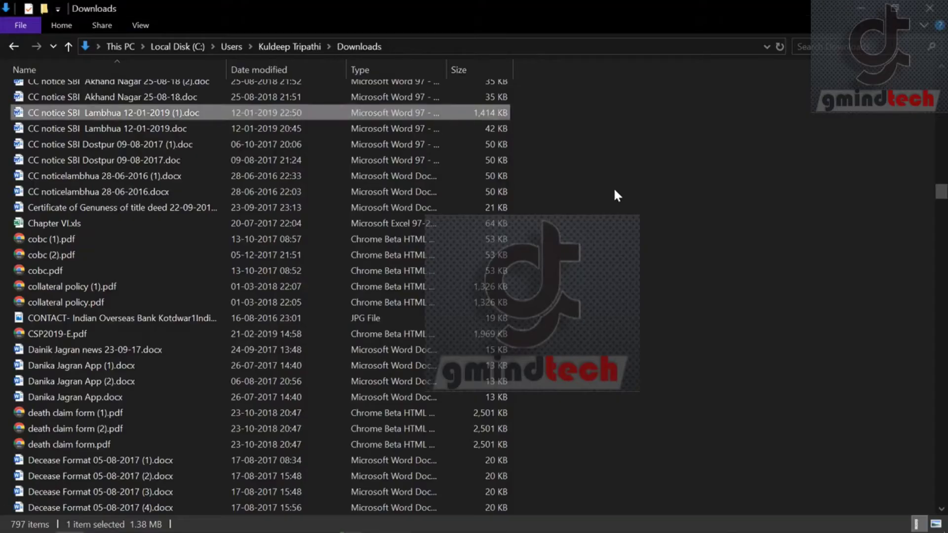
scroll(233, 318, "down", 9)
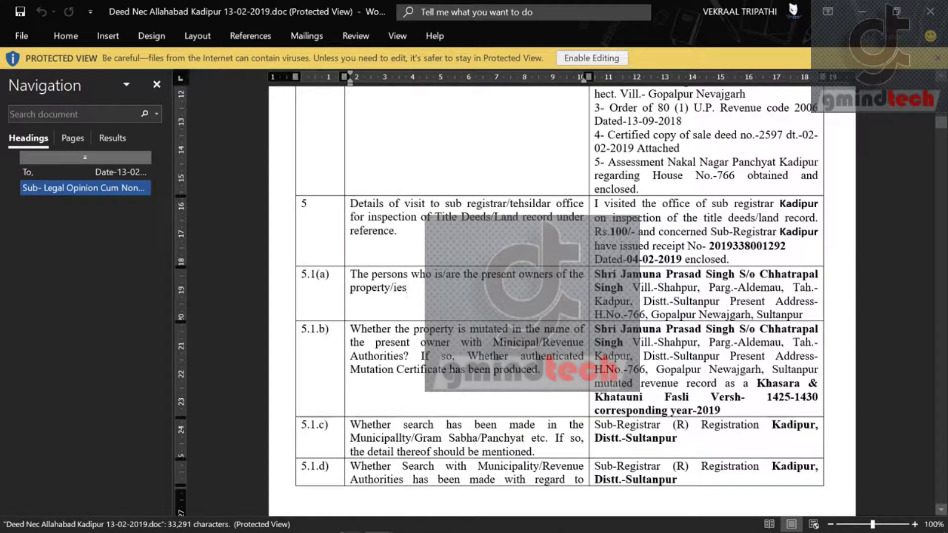
Close and reopen the search pane, search for 'kadi', and scroll through the 37 kadi matches.
left_click(611, 342)
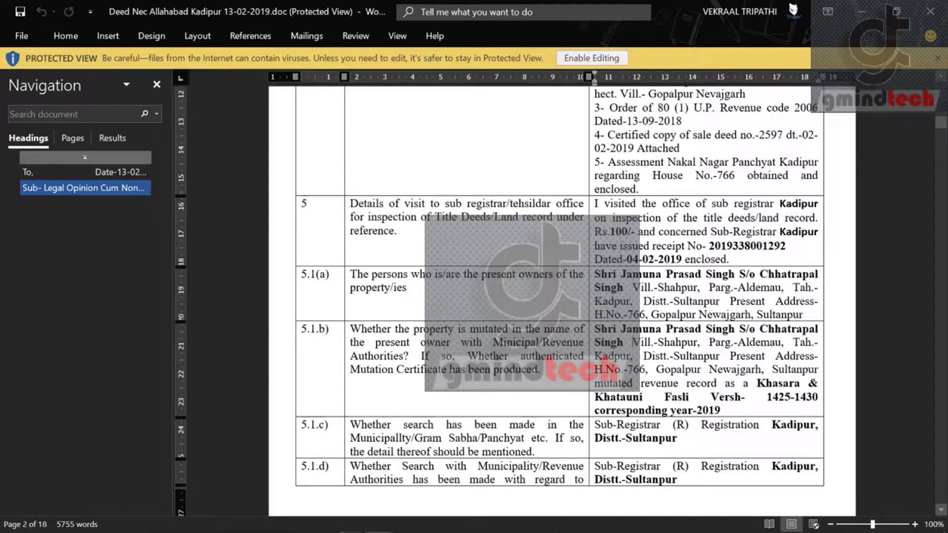
left_click(156, 85)
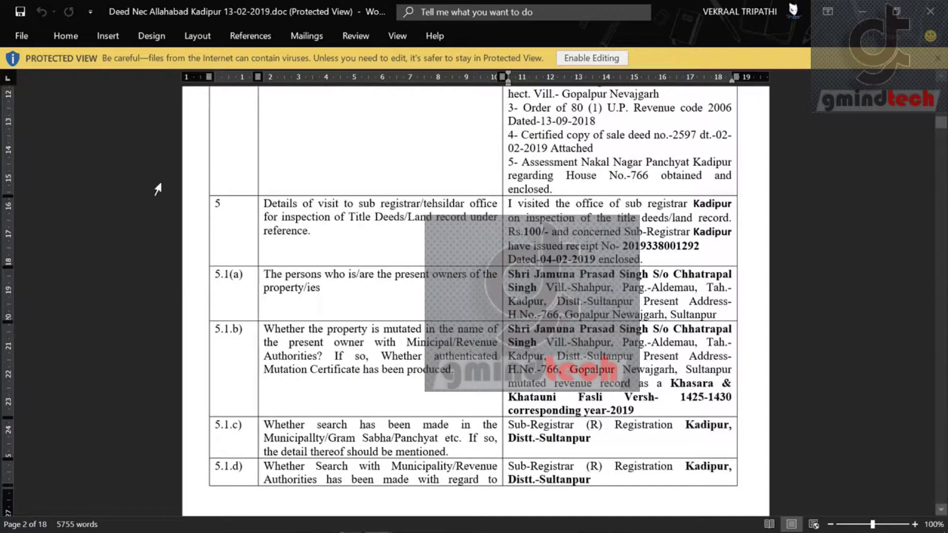
key("ctrl+f")
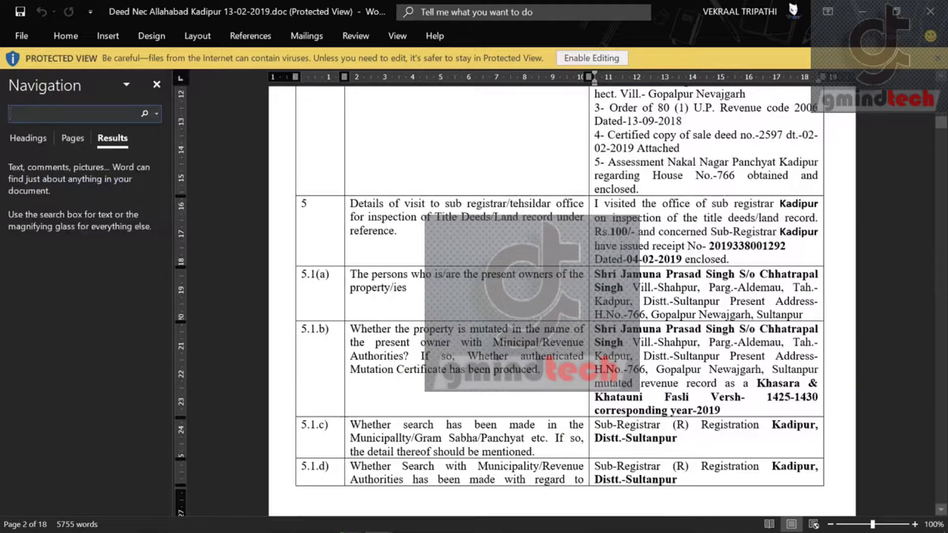
type("kadi")
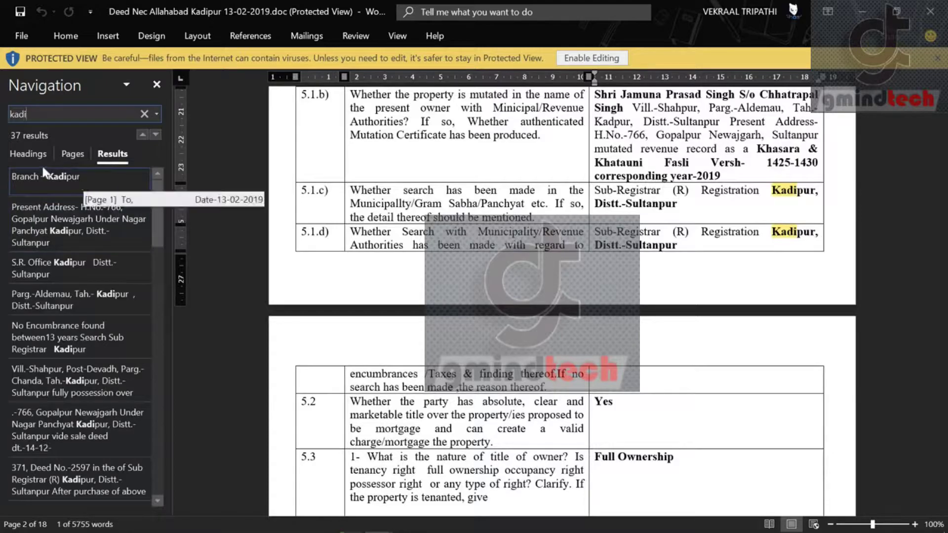
left_click_drag(157, 203, 167, 450)
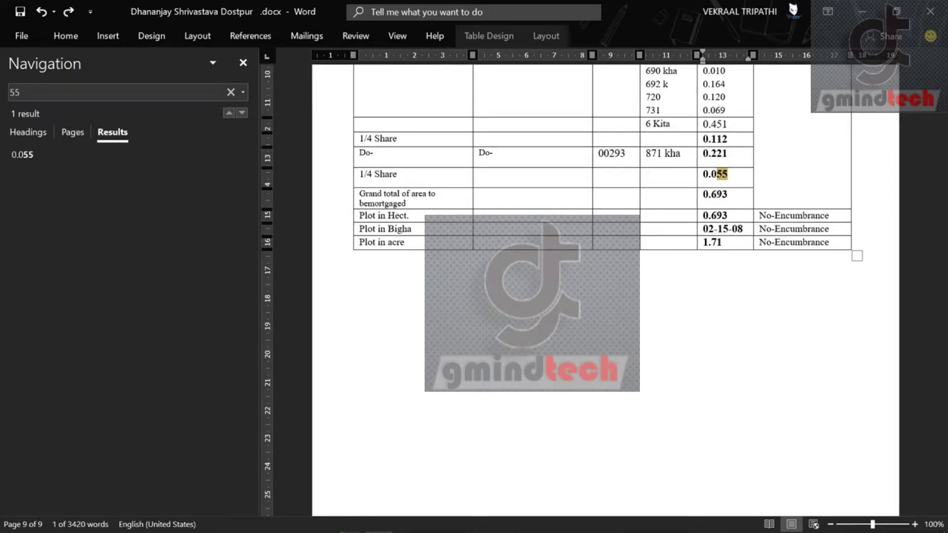
Search for '5' instead of '55', scroll the 17 results, and jump to the receipt number on page 6.
left_click(158, 90)
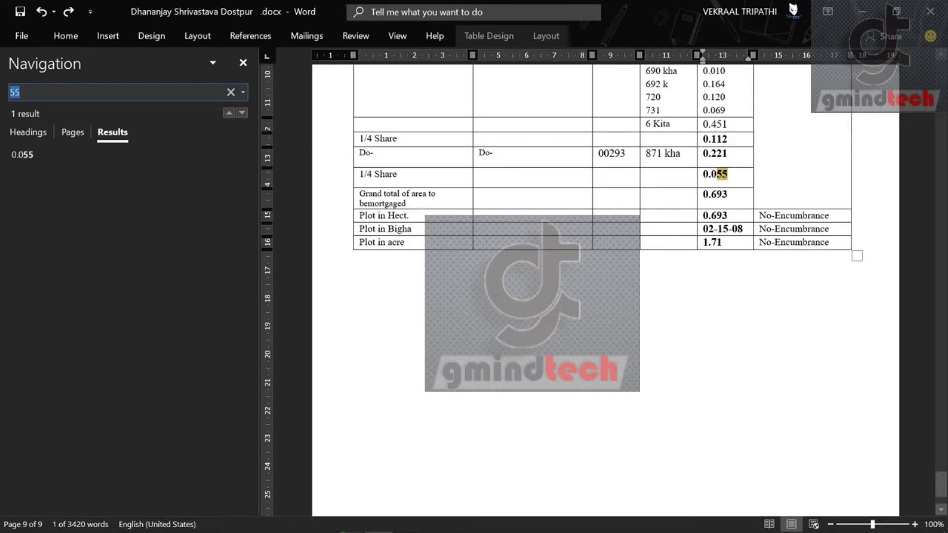
type("5")
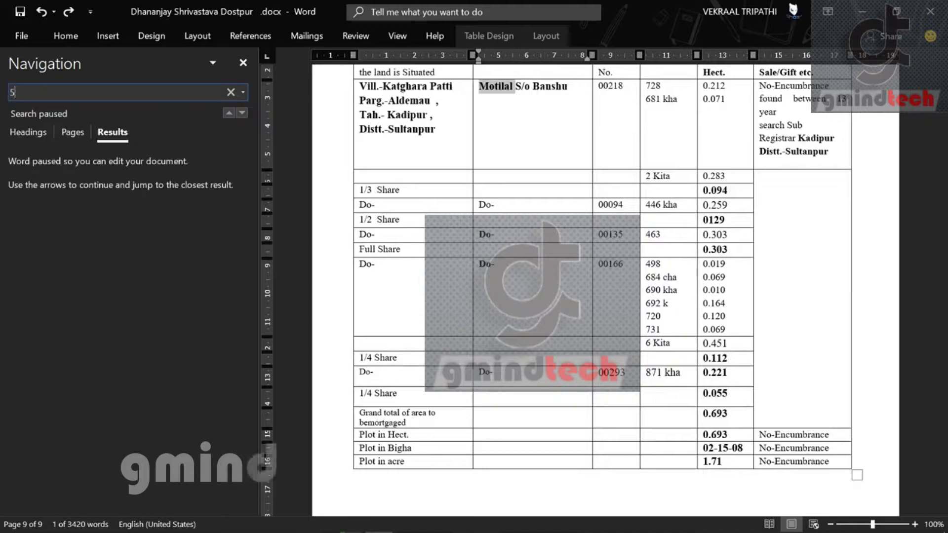
key("Return")
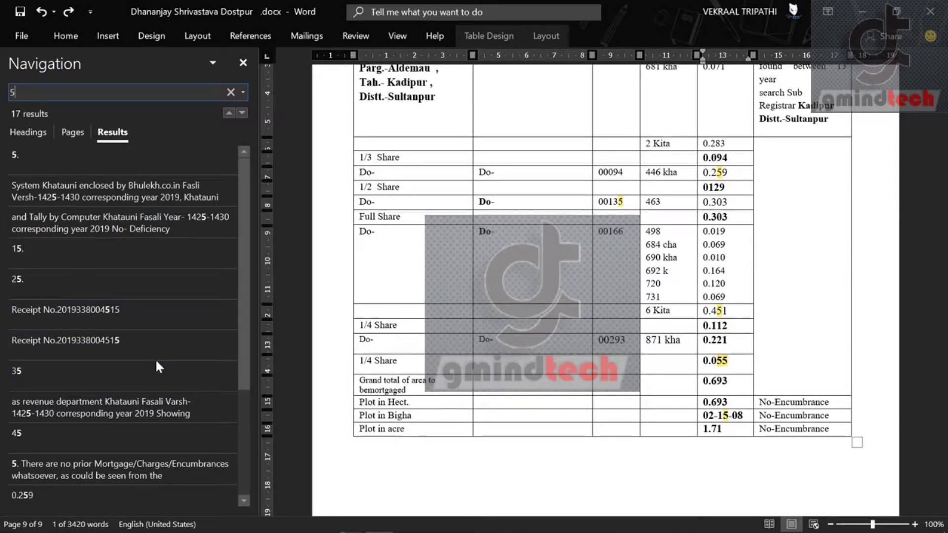
scroll(155, 359, "down", 3)
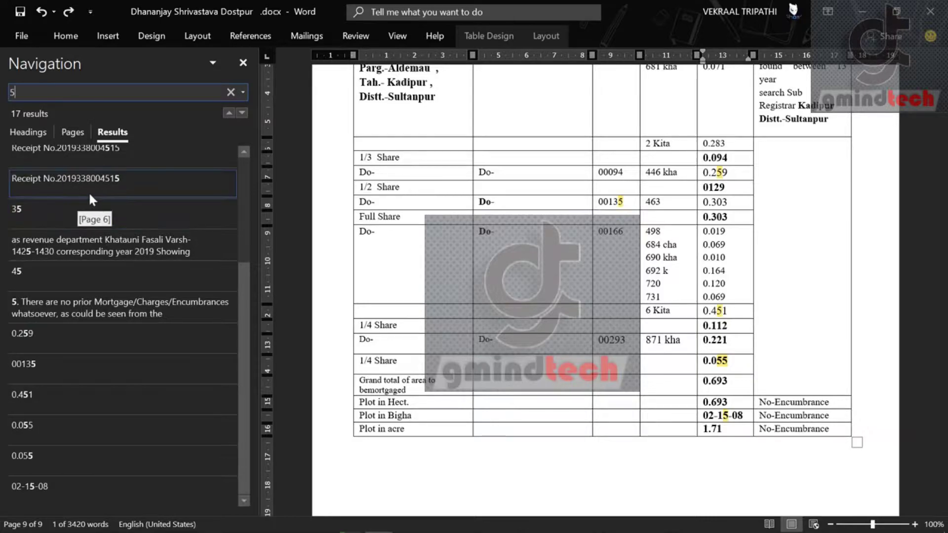
left_click(121, 182)
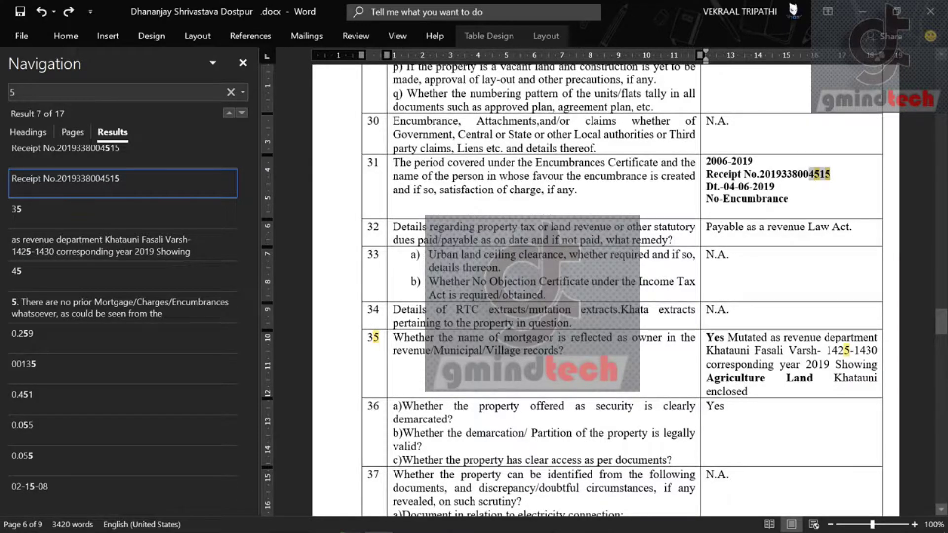
Delete the receipt number's trailing four digits in row 31, close the search pane, and select the receipt details.
key("BackSpace")
key("BackSpace")
key("BackSpace")
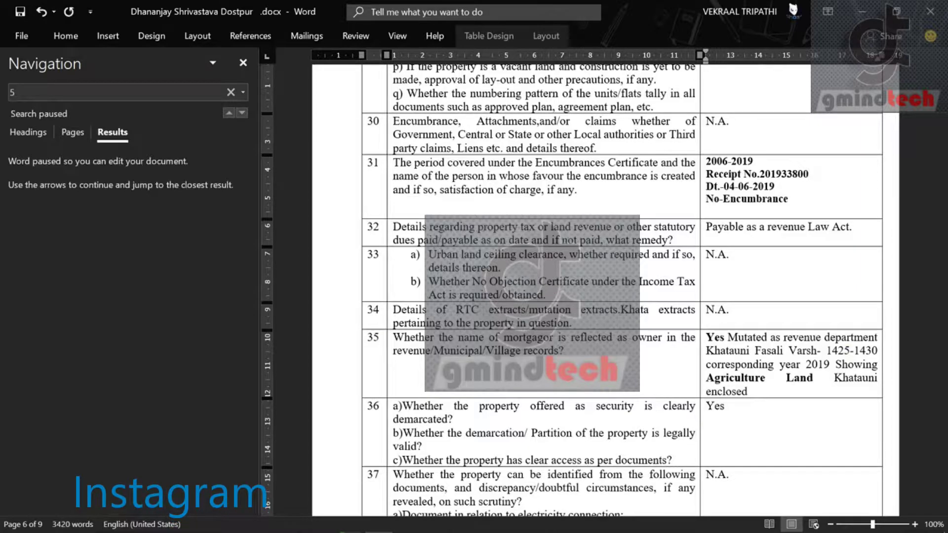
left_click(240, 65)
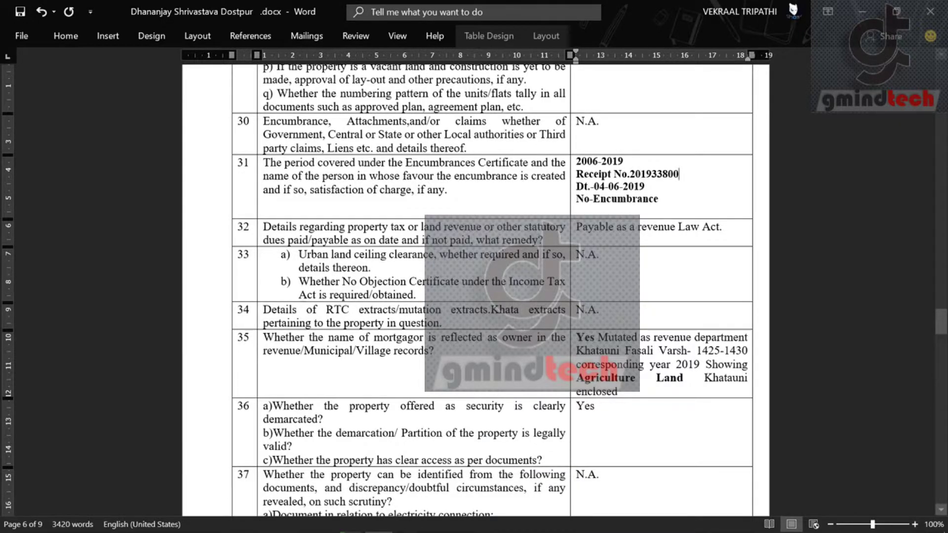
left_click_drag(667, 199, 576, 161)
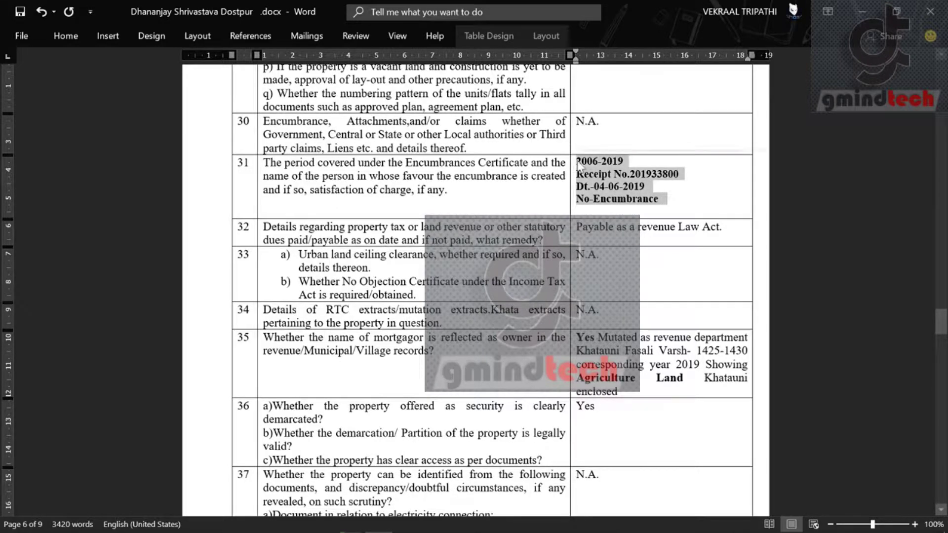
left_click(442, 12)
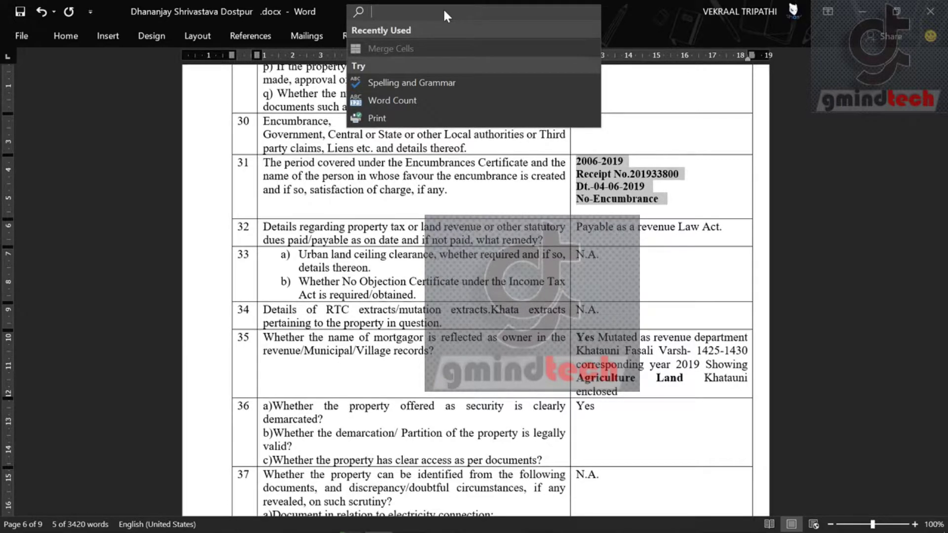
type("bold")
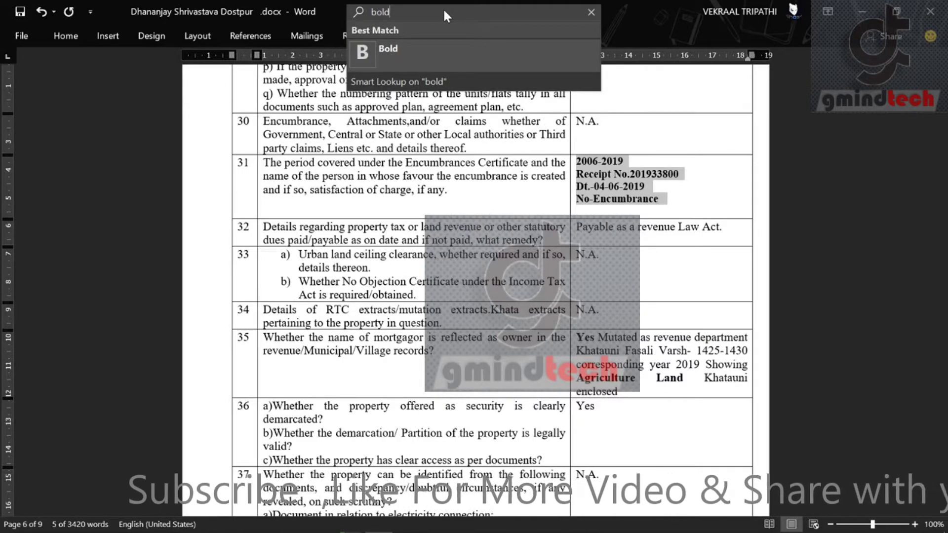
left_click(427, 50)
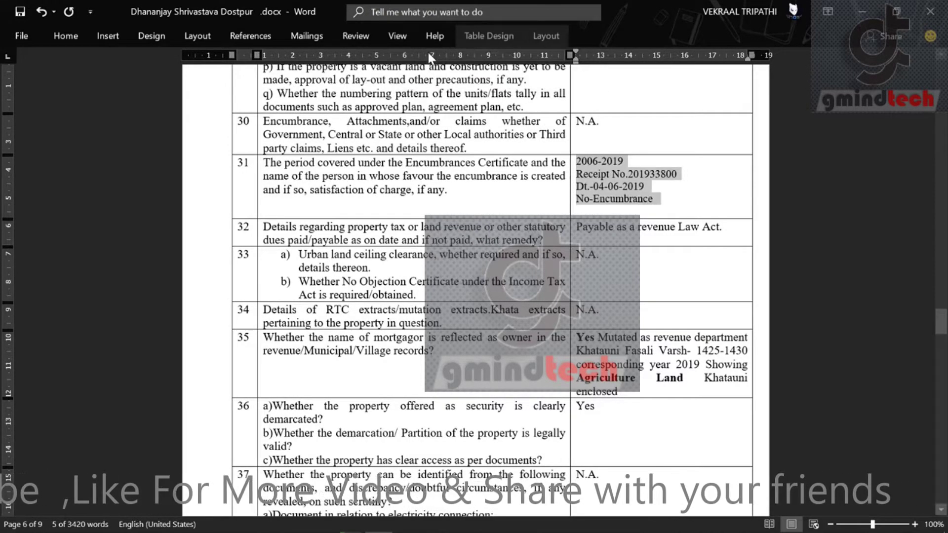
left_click(466, 11)
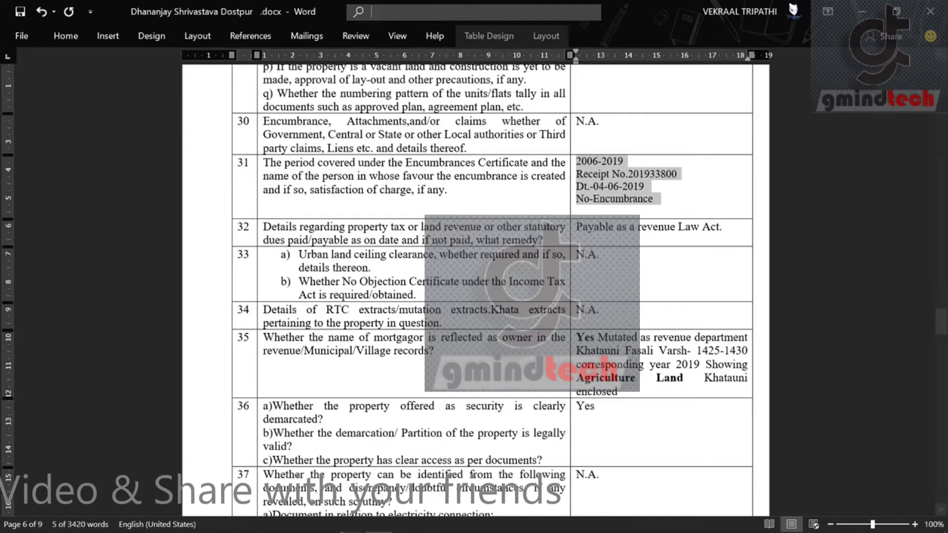
type("bol")
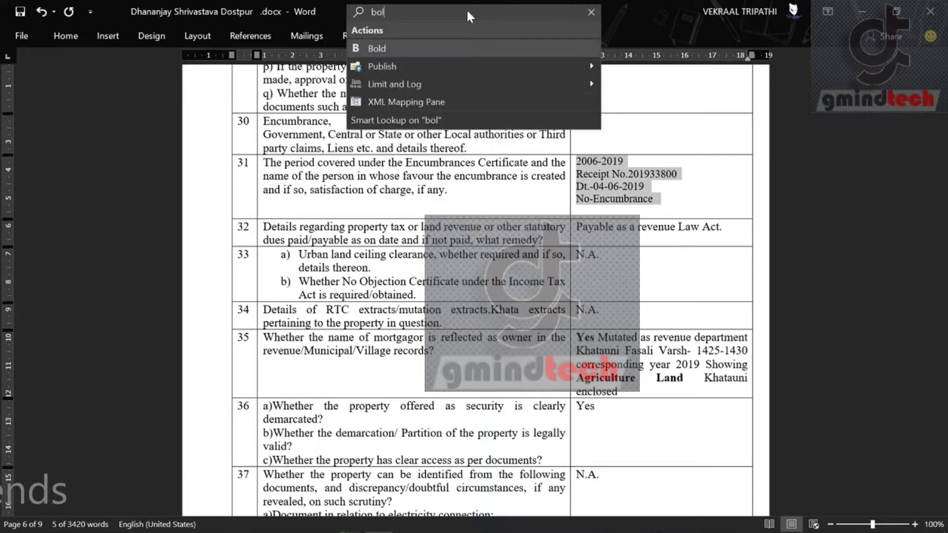
type("d")
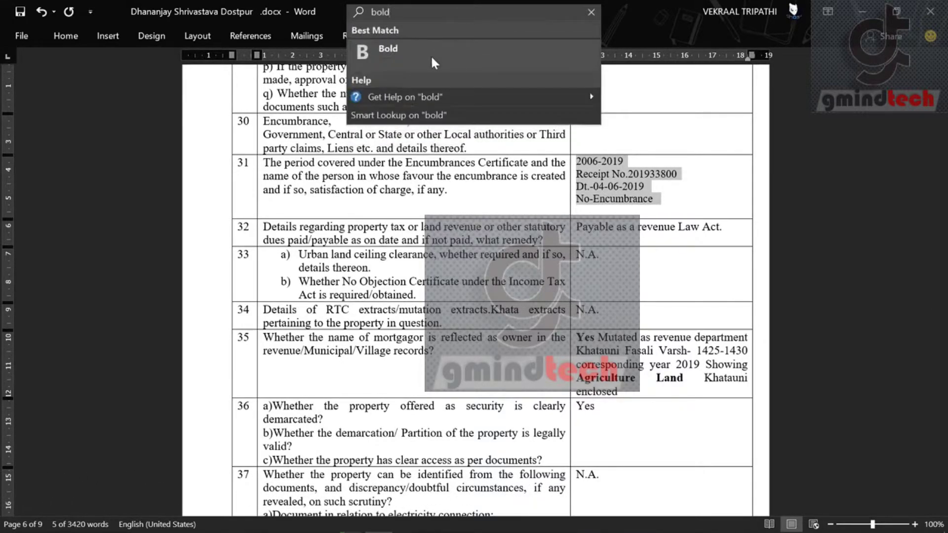
left_click(407, 57)
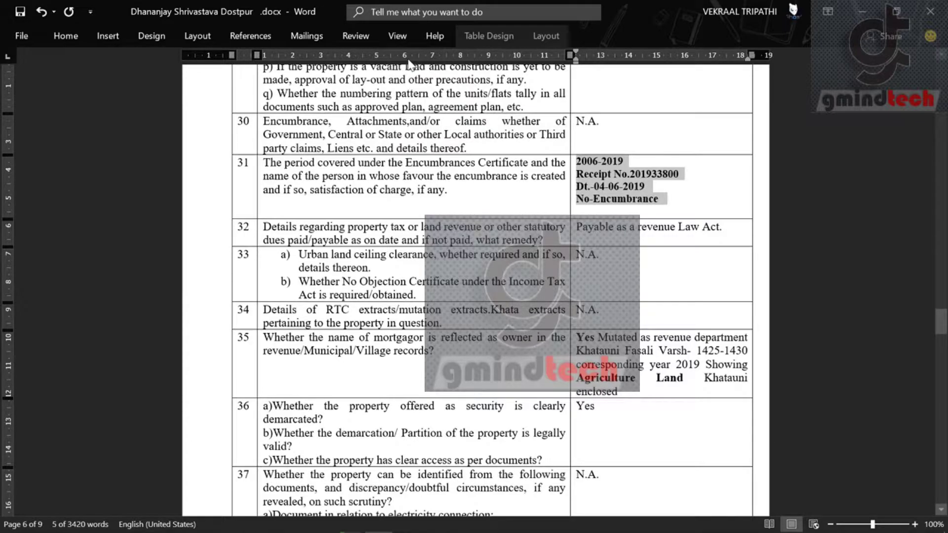
Italicize row 33's items a) and b) by searching 'ita' in the Tell me box.
left_click_drag(416, 295, 299, 254)
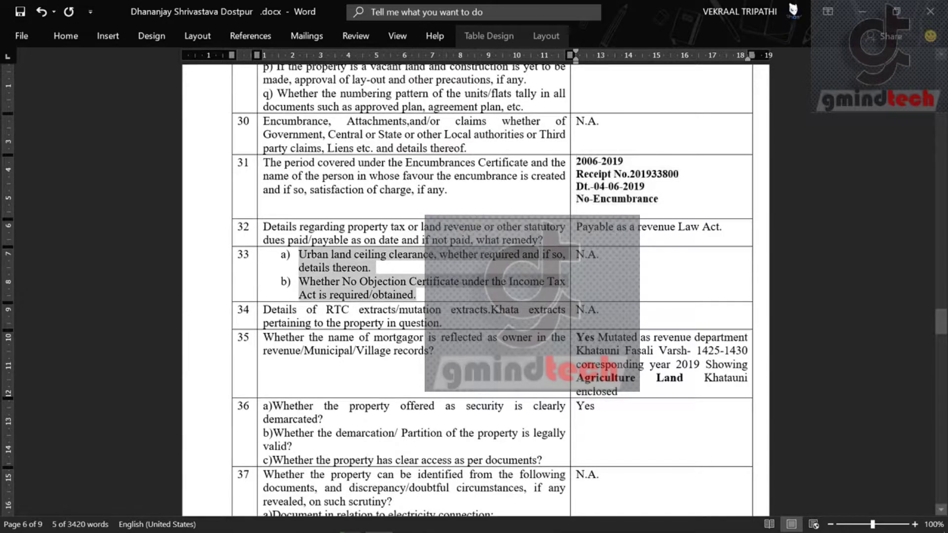
left_click(431, 15)
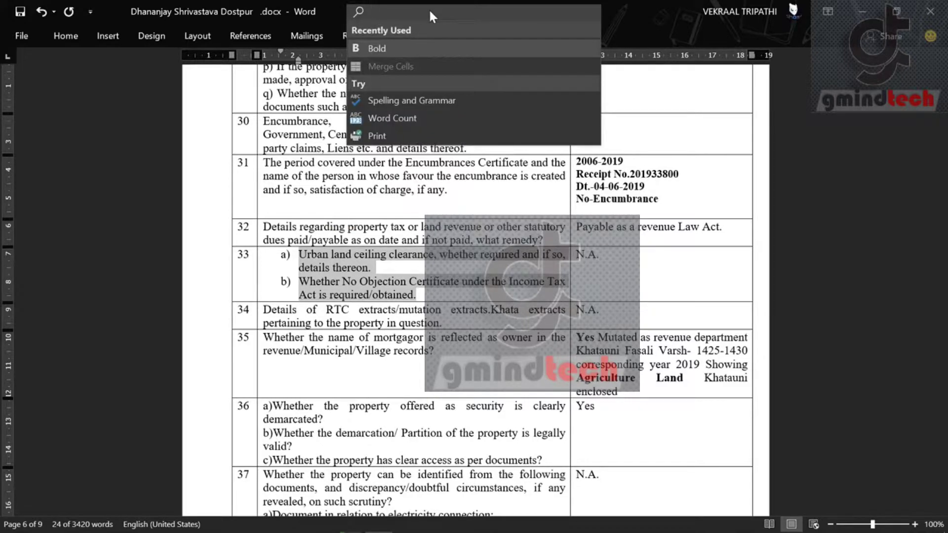
type("ita")
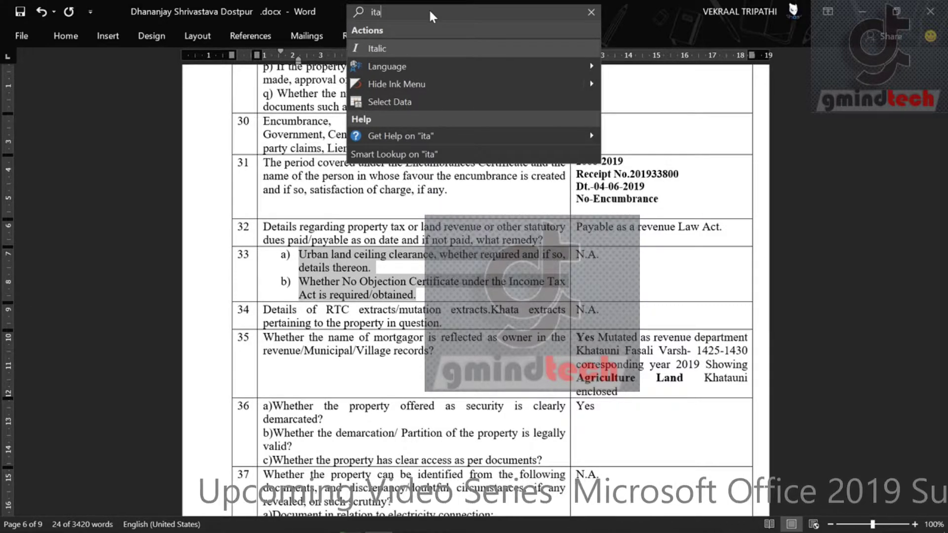
key("Return")
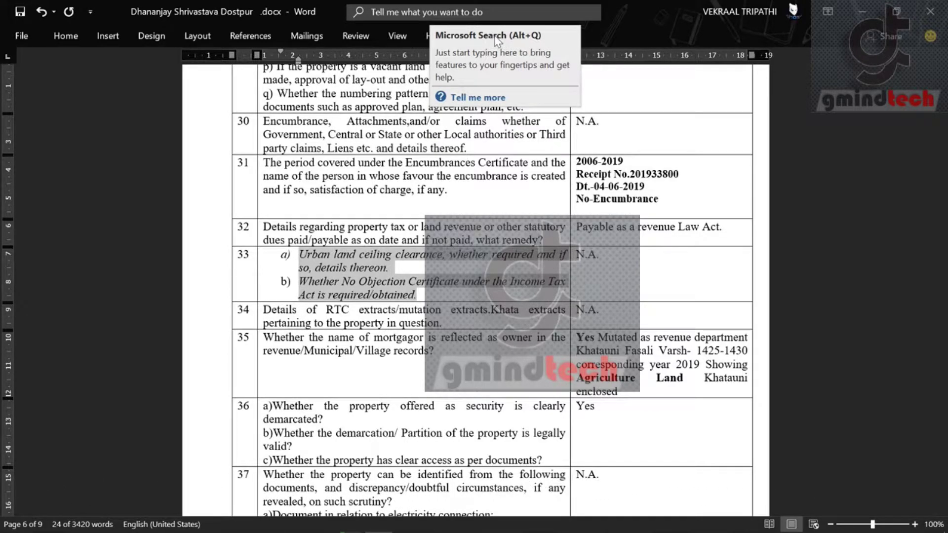
Open and close the Tell me Help pane, then show the recently used command suggestions.
left_click(508, 98)
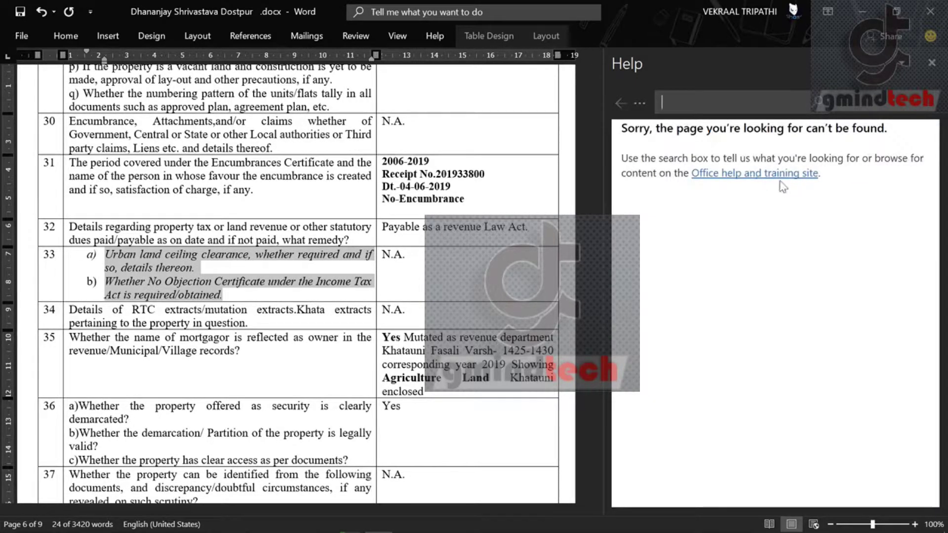
left_click(932, 64)
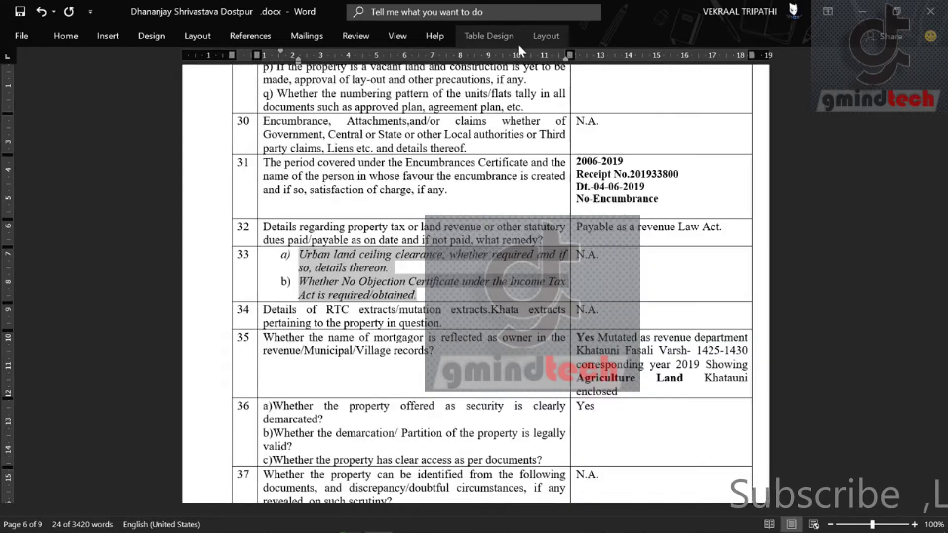
left_click(493, 12)
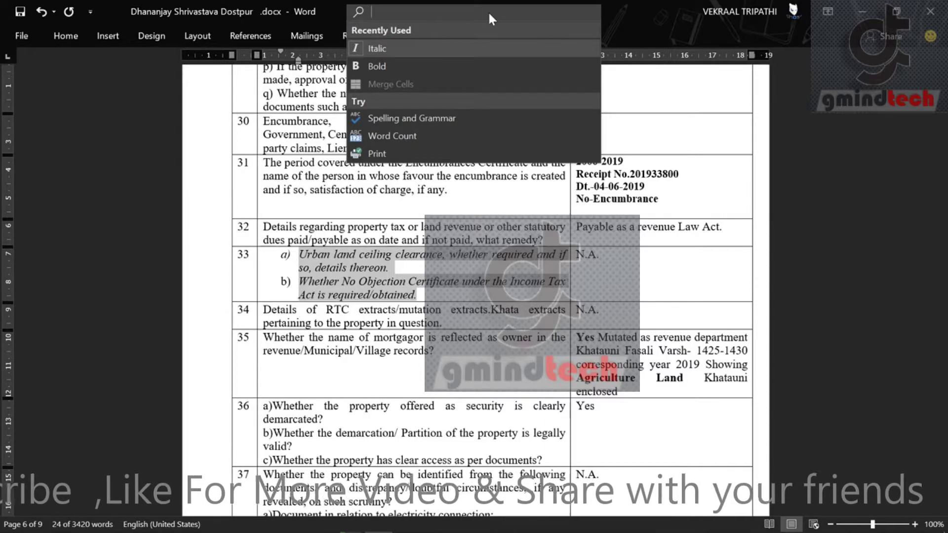
Check the selection's word count statistics, then look through the Home and Insert ribbon tabs.
left_click(419, 132)
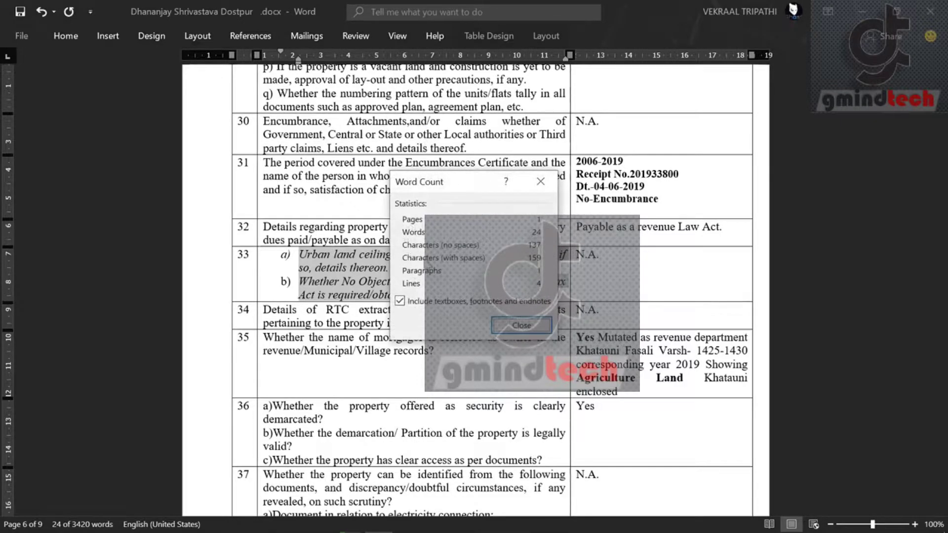
left_click(519, 326)
left_click(72, 44)
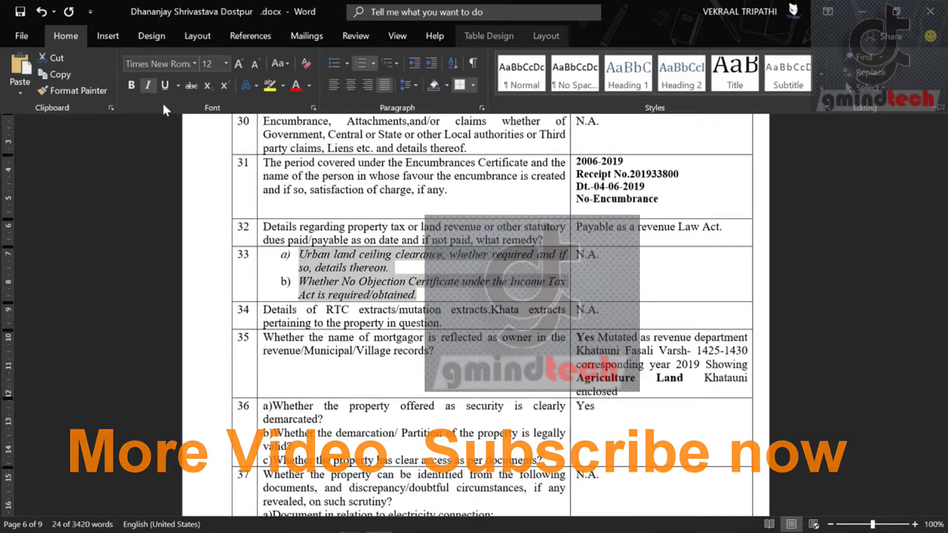
left_click(112, 38)
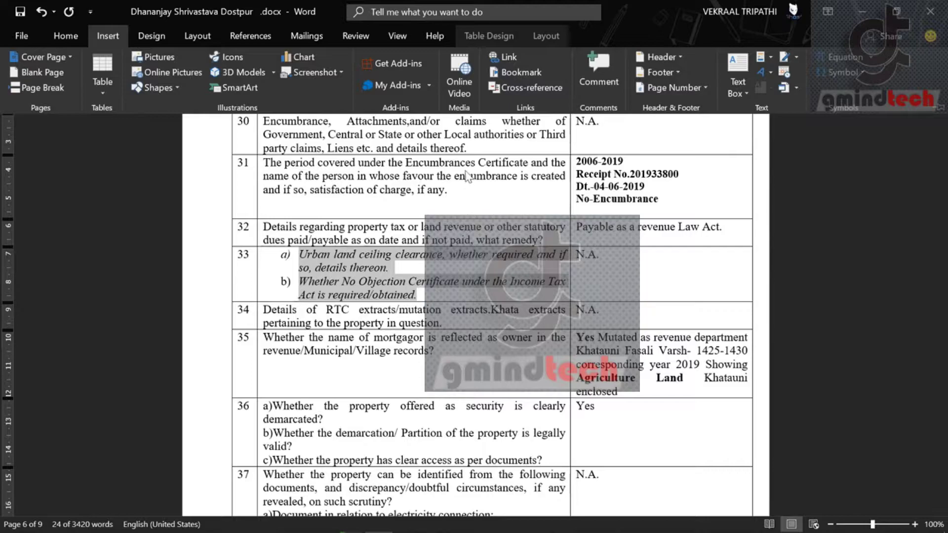
Remove the a) and b) numbering from row 33's two items with Ctrl+Shift+N.
left_click(459, 13)
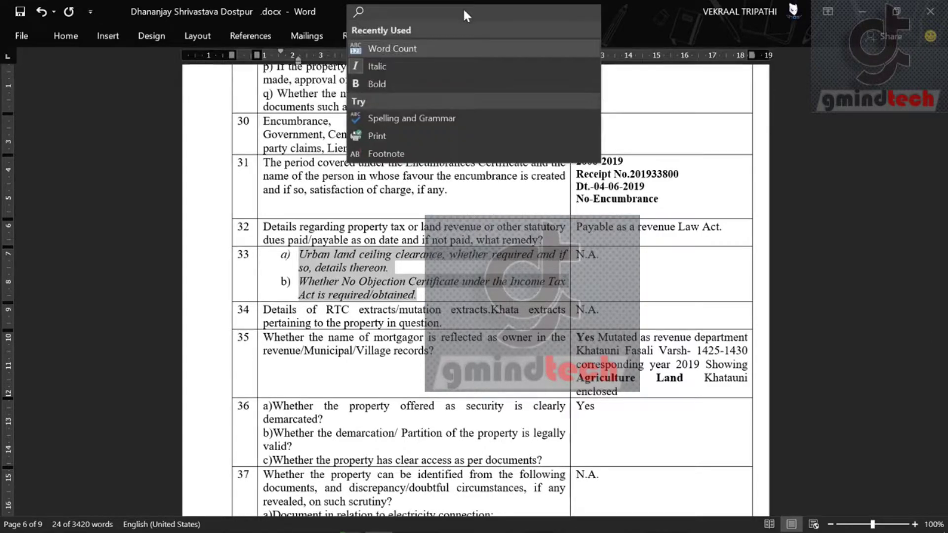
key("Escape")
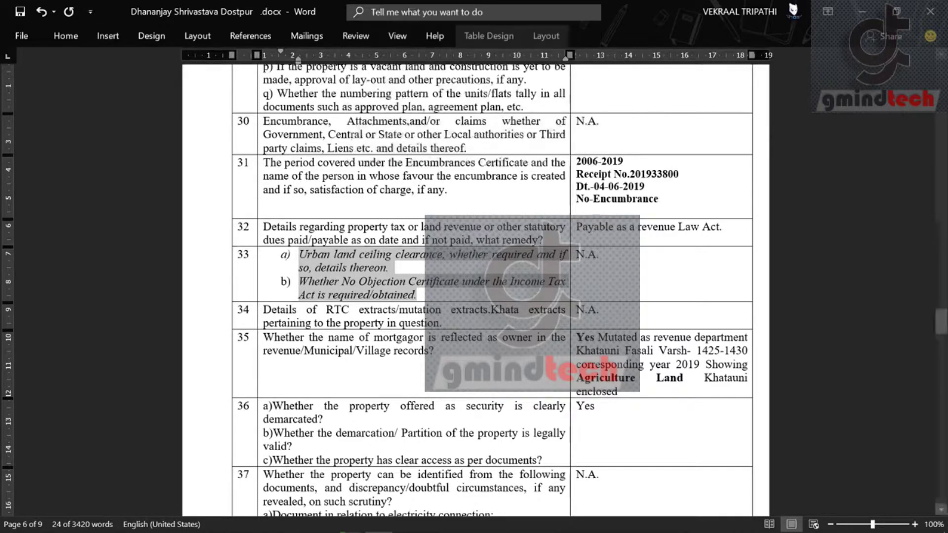
key("ctrl+shift+n")
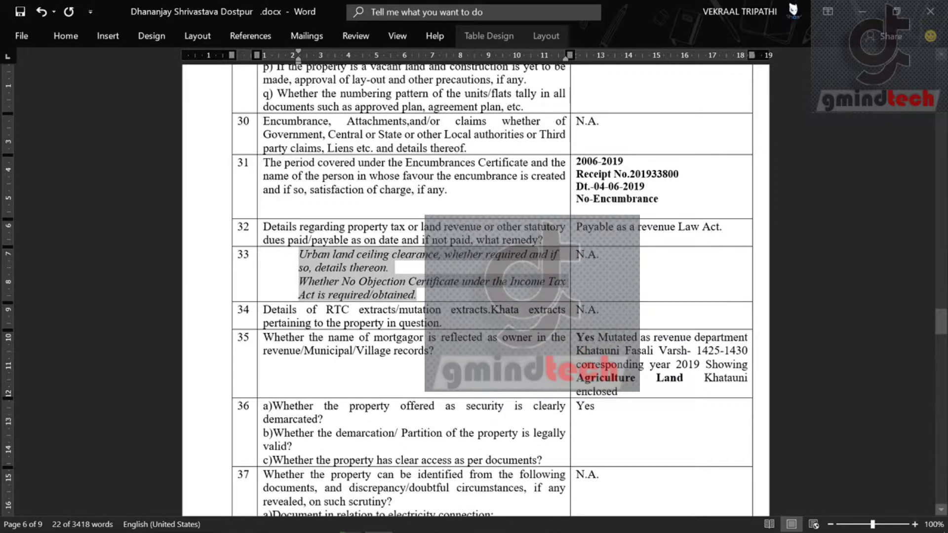
key("alt+q")
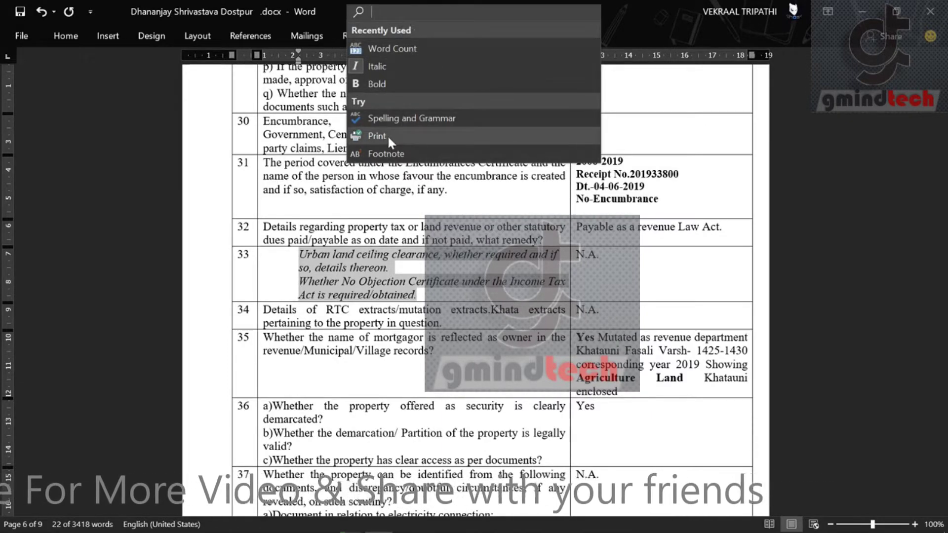
key("Escape")
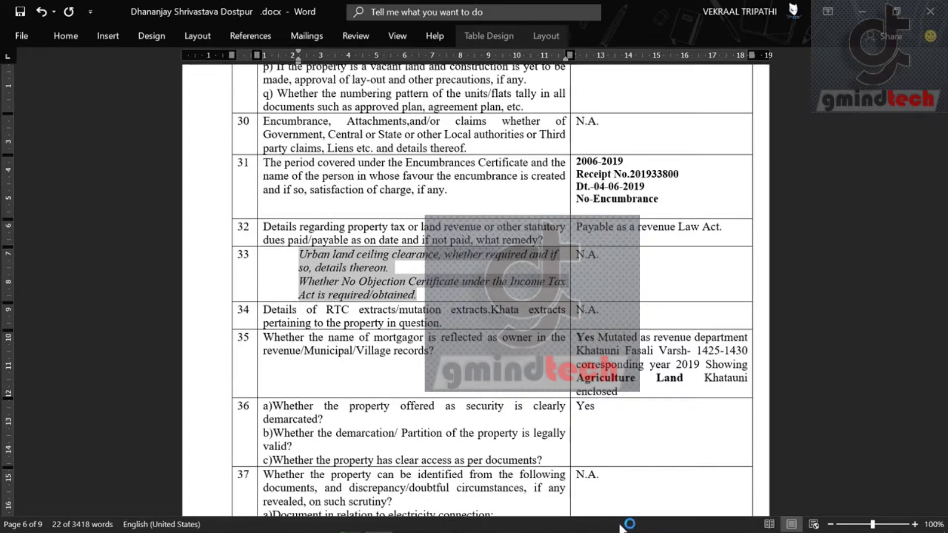
mouse_move(474, 530)
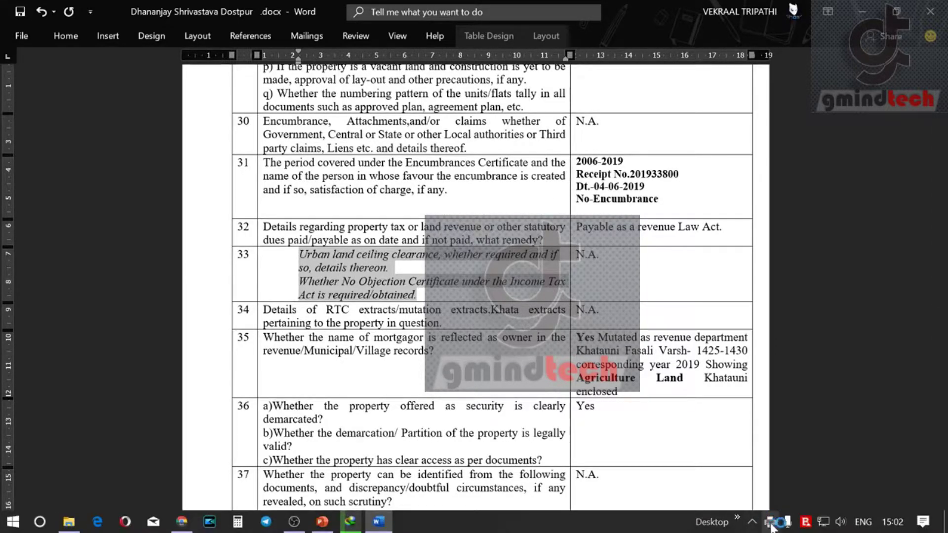
Cancel the 9-page Word job in the HP LaserJet 1020 queue, then close the empty queue.
left_click(751, 525)
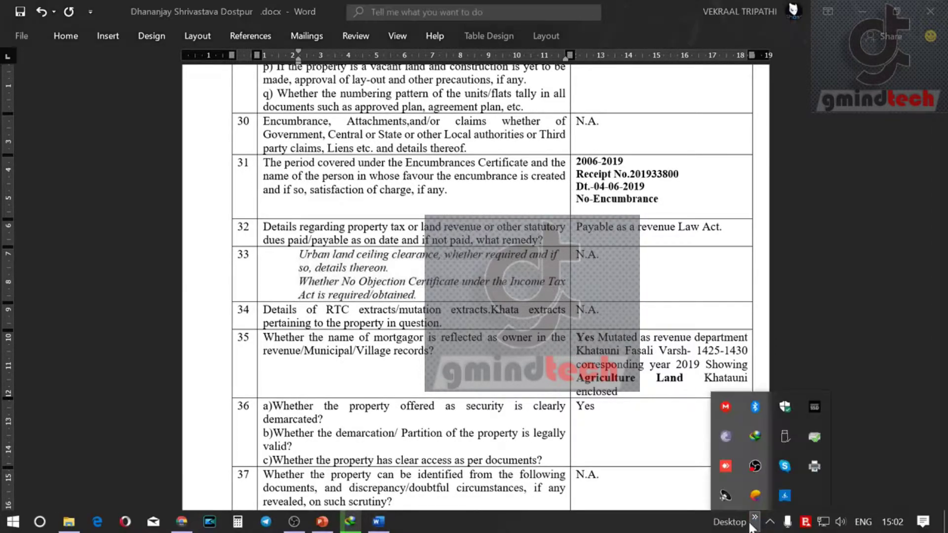
right_click(813, 465)
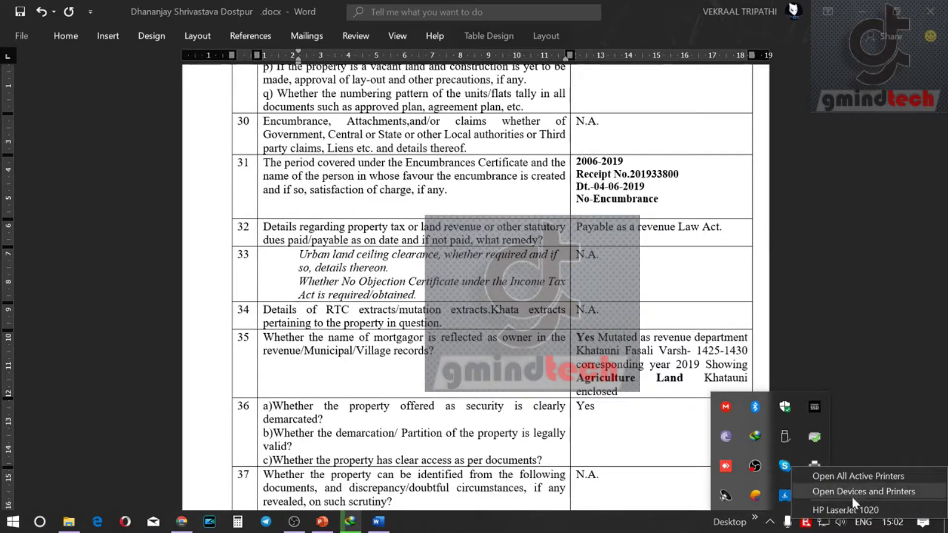
left_click(854, 477)
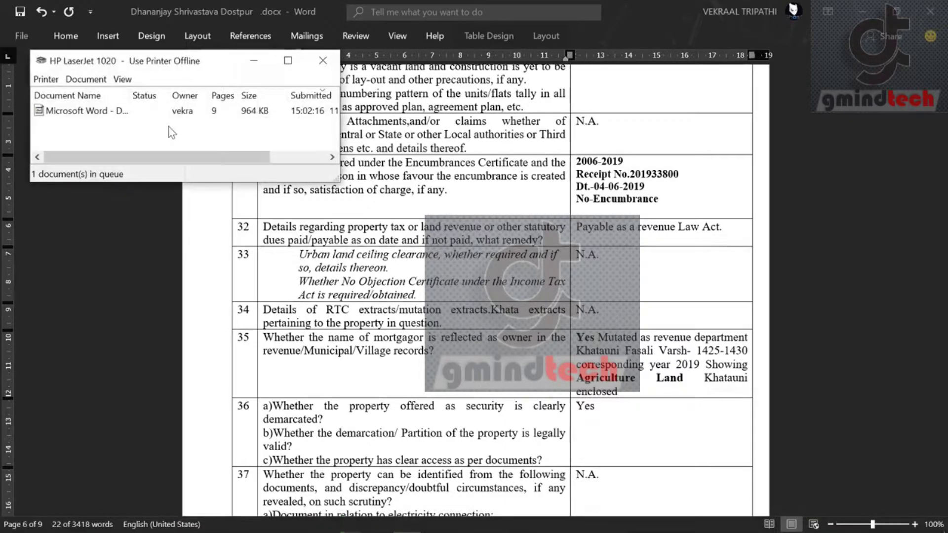
left_click(72, 112)
right_click(72, 114)
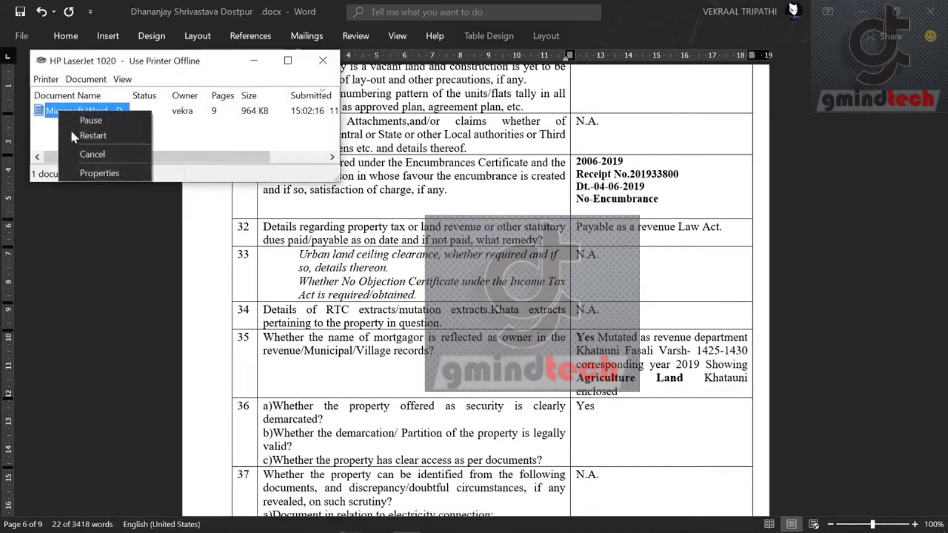
left_click(81, 155)
left_click(509, 284)
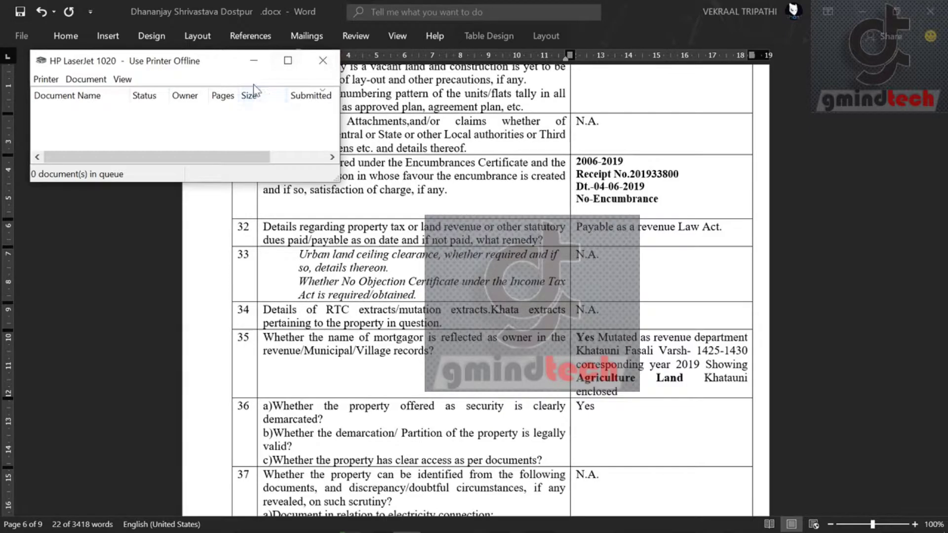
left_click(324, 61)
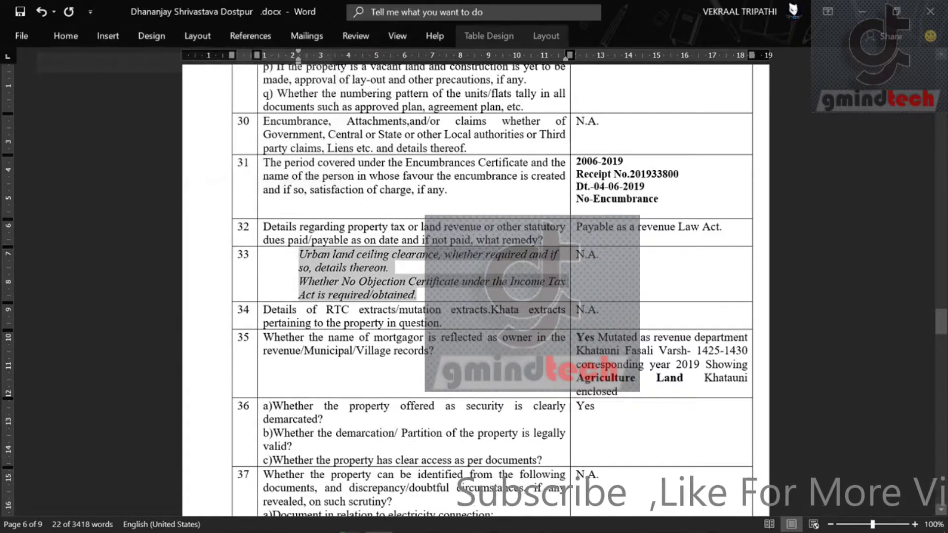
Scroll back to the top of page 1 and select the borrower name in row c.
scroll(476, 289, "up", 5)
scroll(476, 289, "up", 5)
scroll(476, 289, "up", 5)
scroll(476, 291, "up", 20)
scroll(476, 291, "up", 3)
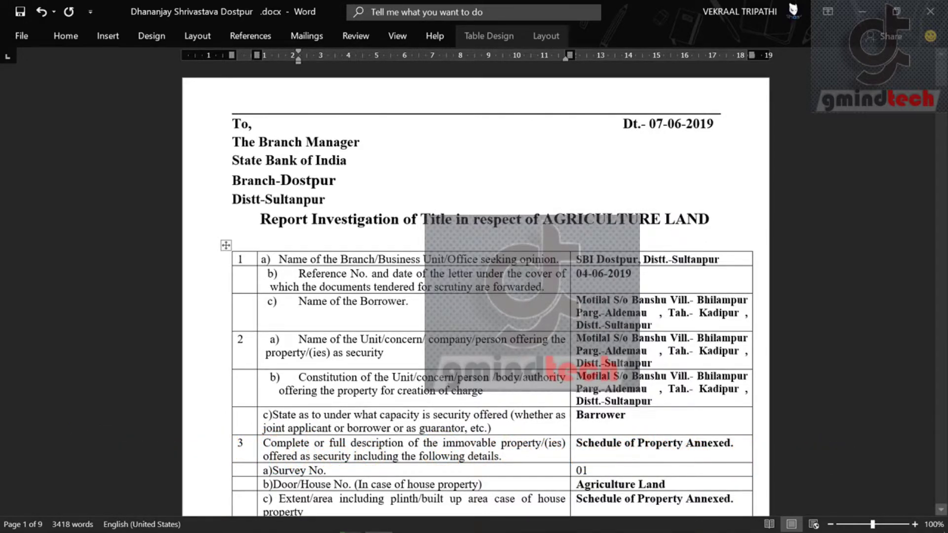
left_click_drag(669, 300, 576, 299)
key("ctrl+c")
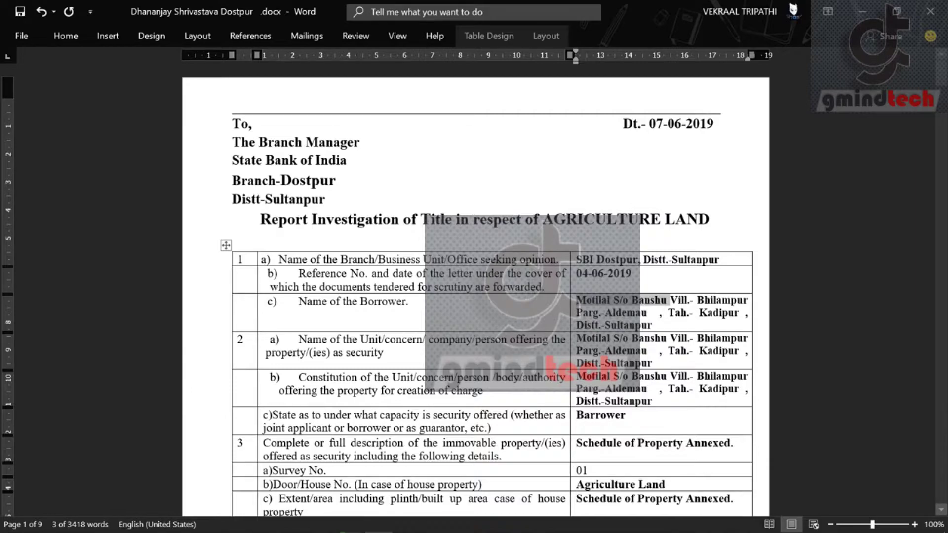
Replace the old borrower name with the new one throughout the report, six replacements in total.
key("ctrl+h")
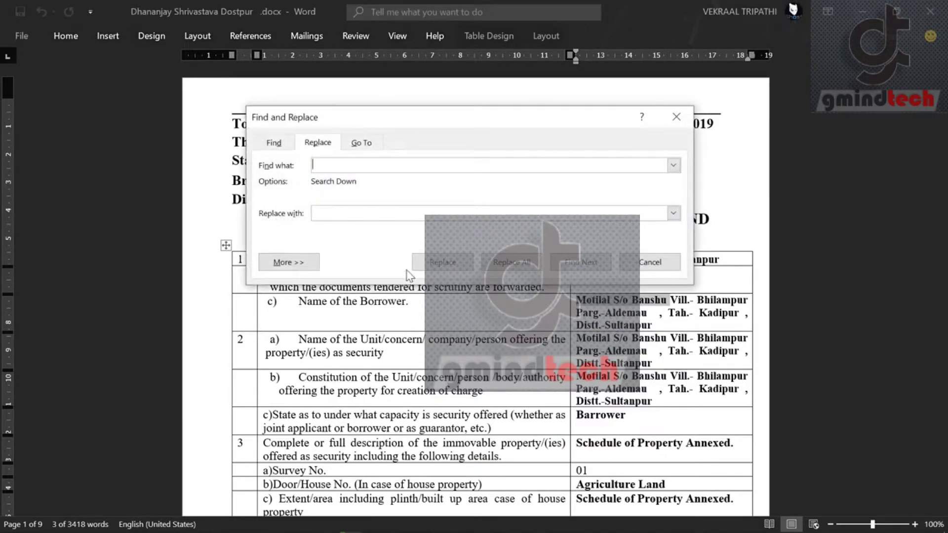
key("ctrl+v")
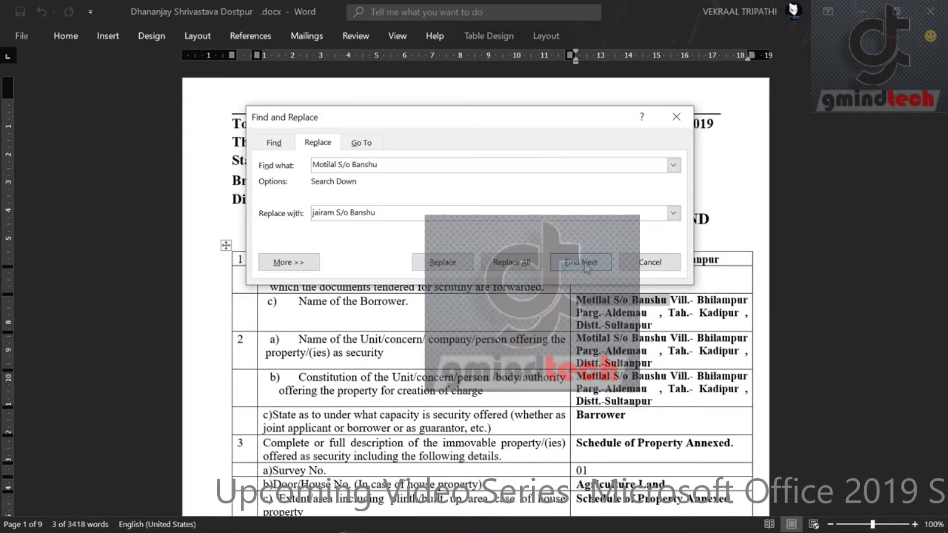
left_click(586, 267)
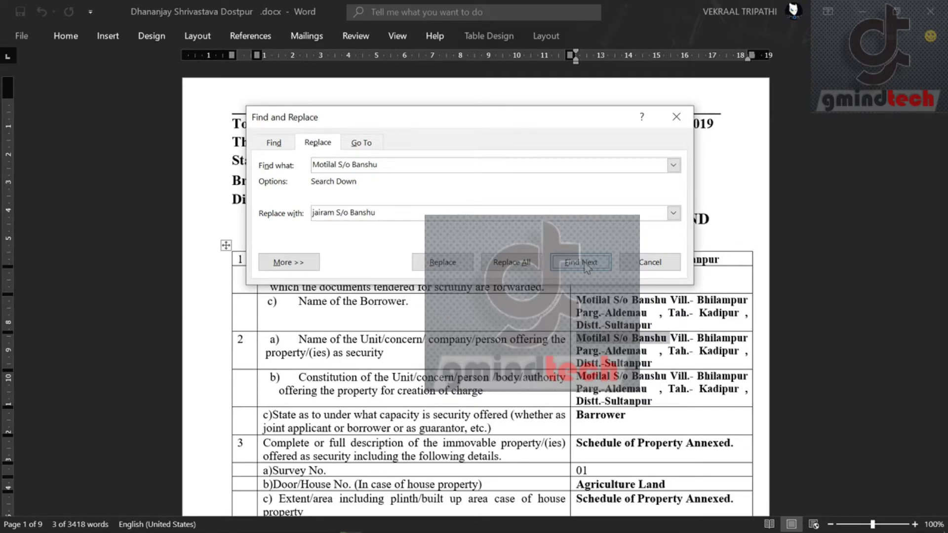
left_click(511, 262)
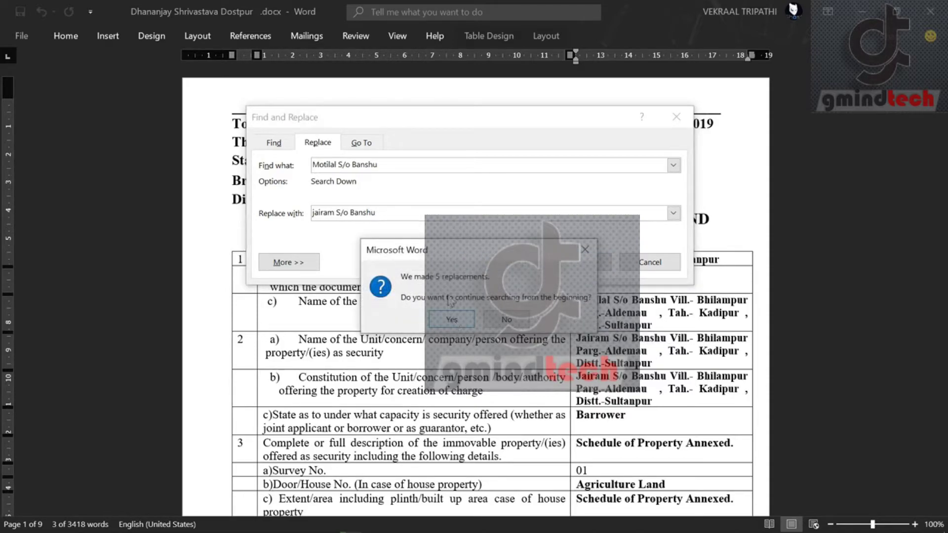
left_click(449, 321)
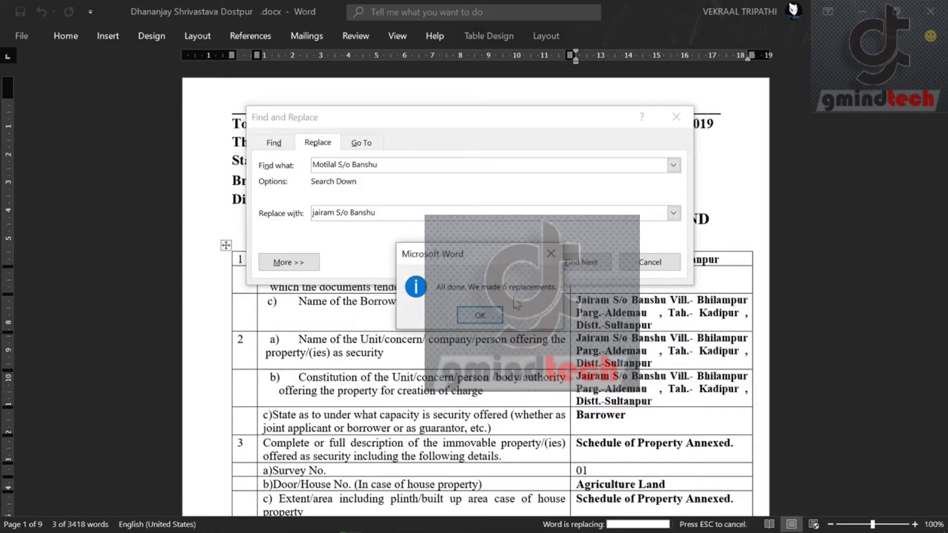
left_click(498, 316)
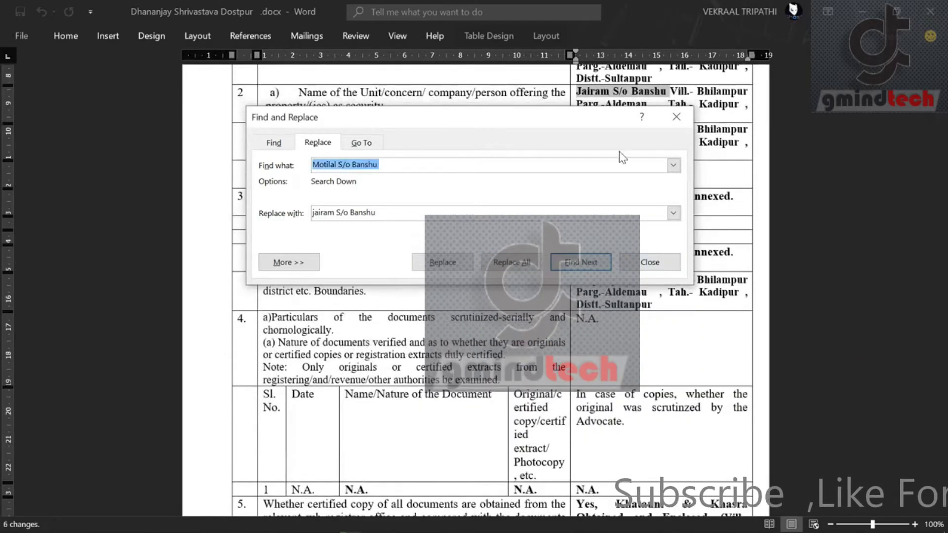
Move the Find and Replace window up and left, and return focus to the document.
left_click_drag(548, 119, 529, 125)
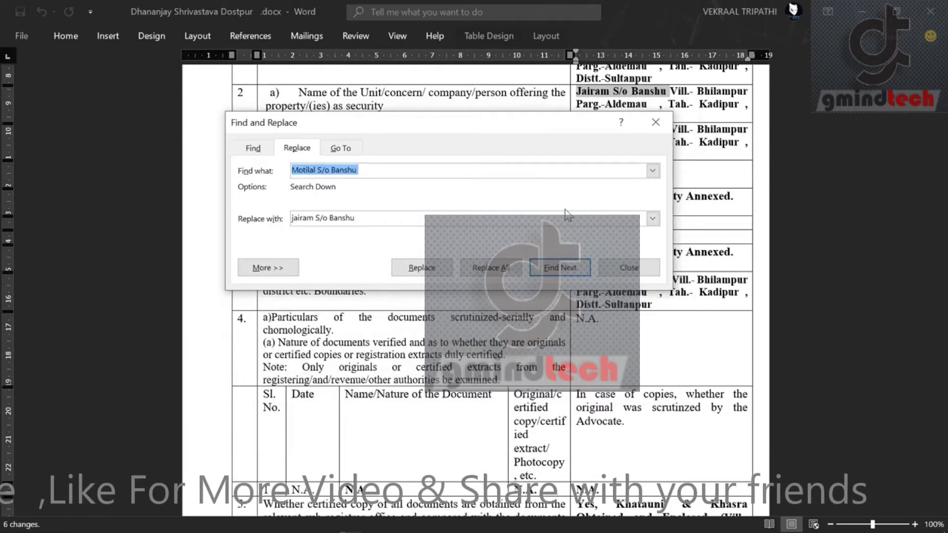
left_click_drag(942, 82, 943, 57)
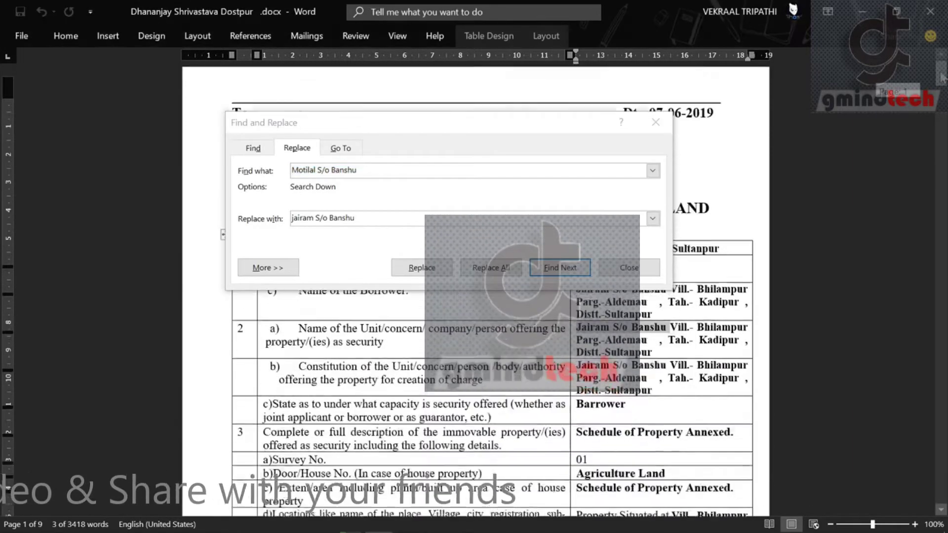
left_click_drag(518, 123, 493, 105)
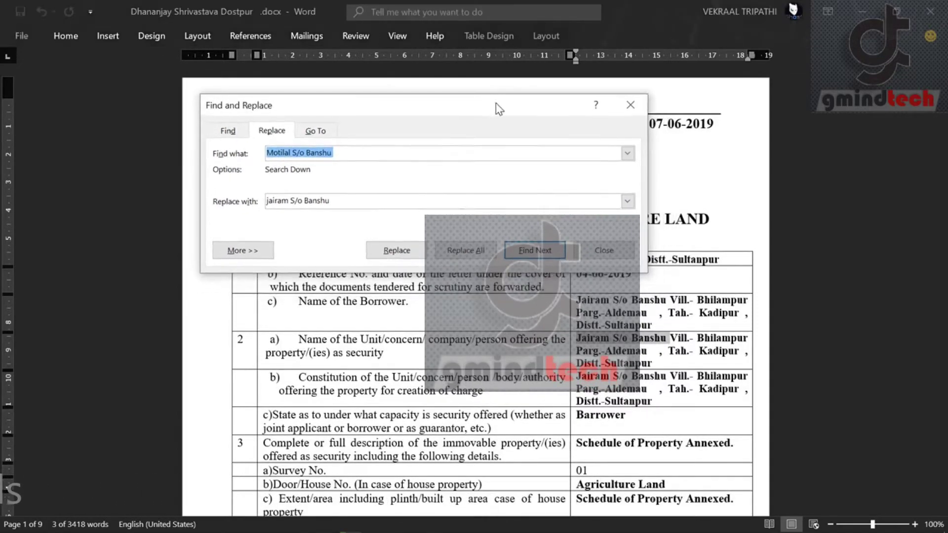
left_click(655, 337)
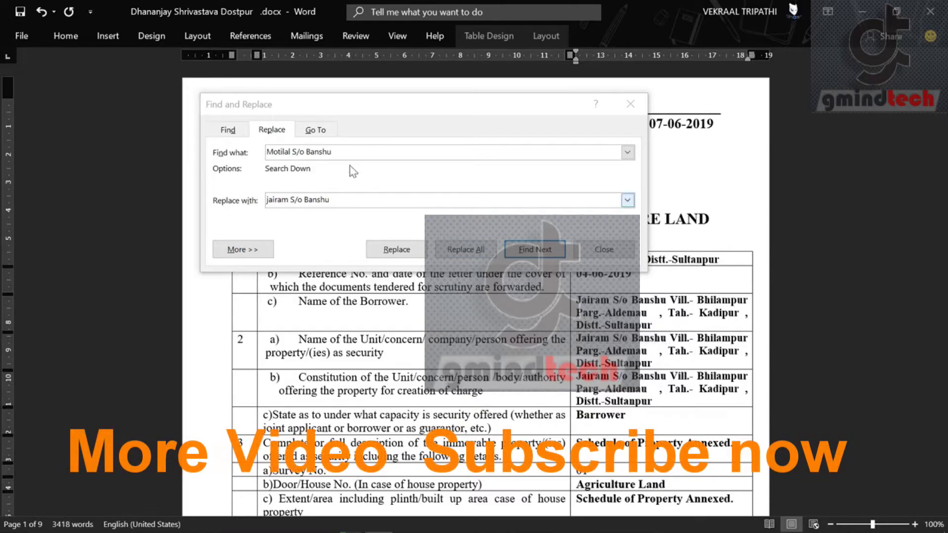
Reopen Find and Replace and copy the new borrower name from Replace with into Find what.
key("ctrl+h")
key("BackSpace")
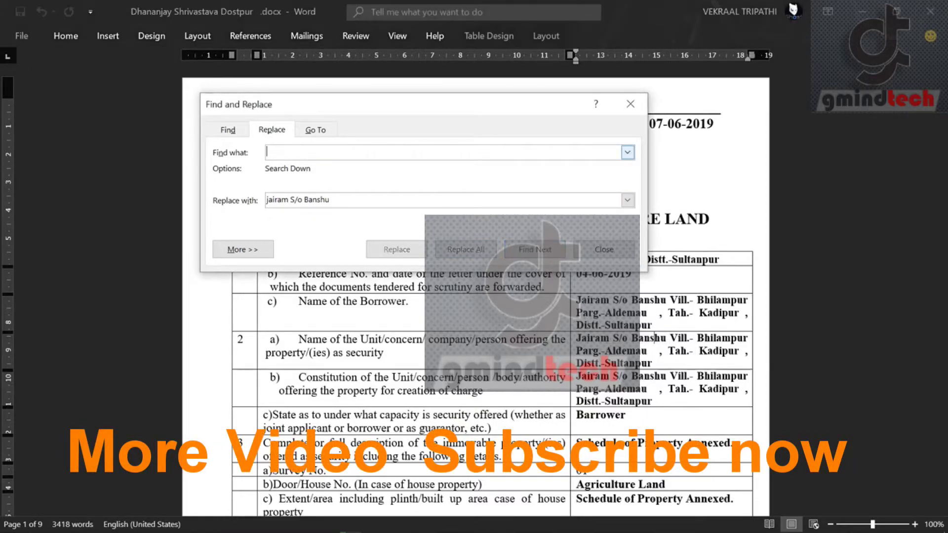
key("Tab")
key("ctrl+c")
key("shift+Tab")
key("ctrl+v")
left_click(295, 525)
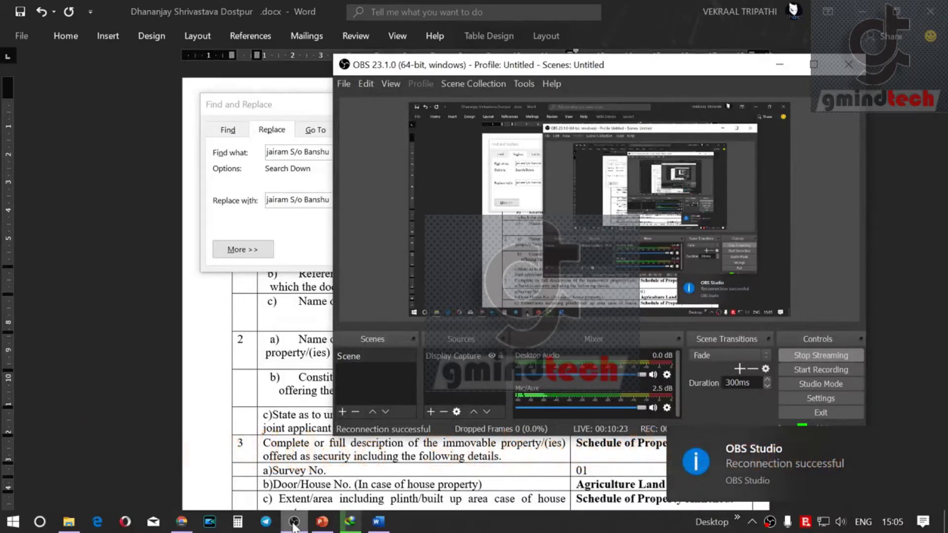
left_click(294, 524)
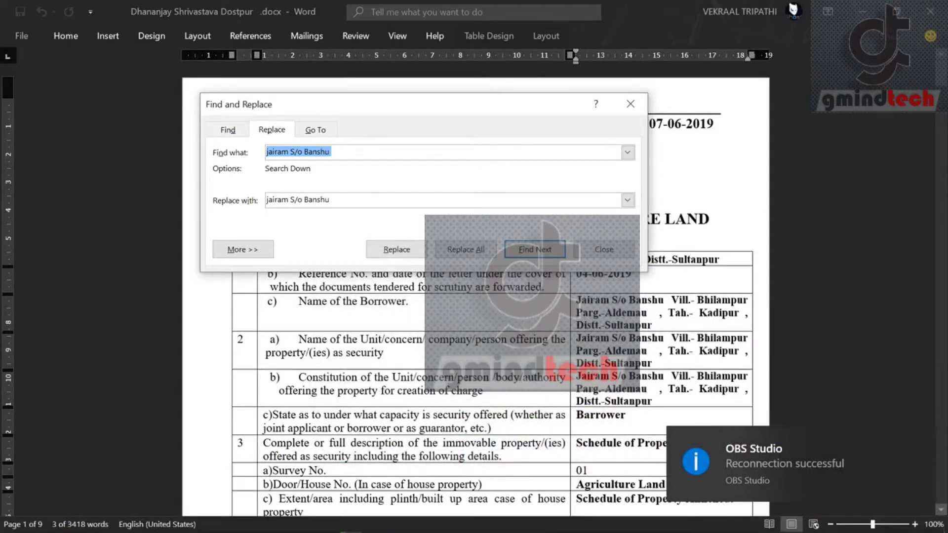
Clear Find what and paste in the new borrower name so it matches the Replace with text.
left_click(335, 199)
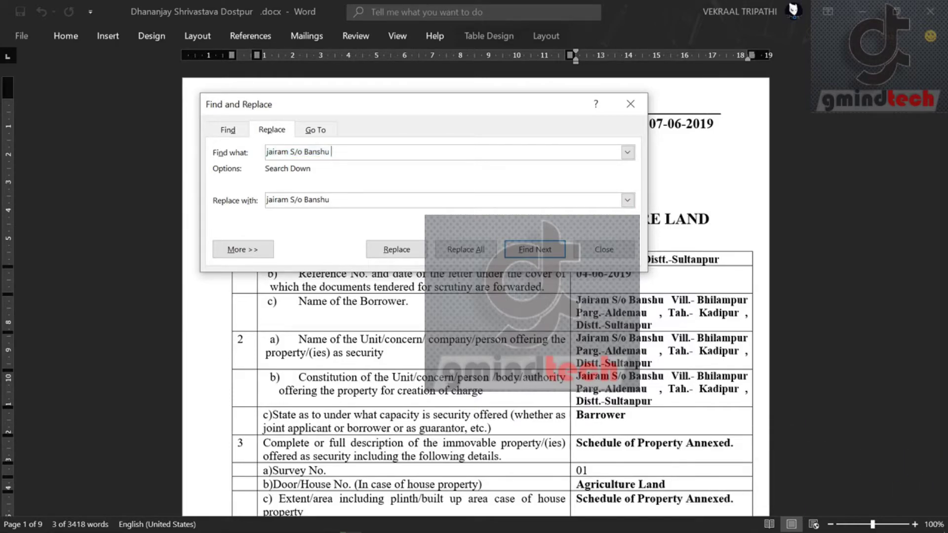
key("ctrl+a")
key("BackSpace")
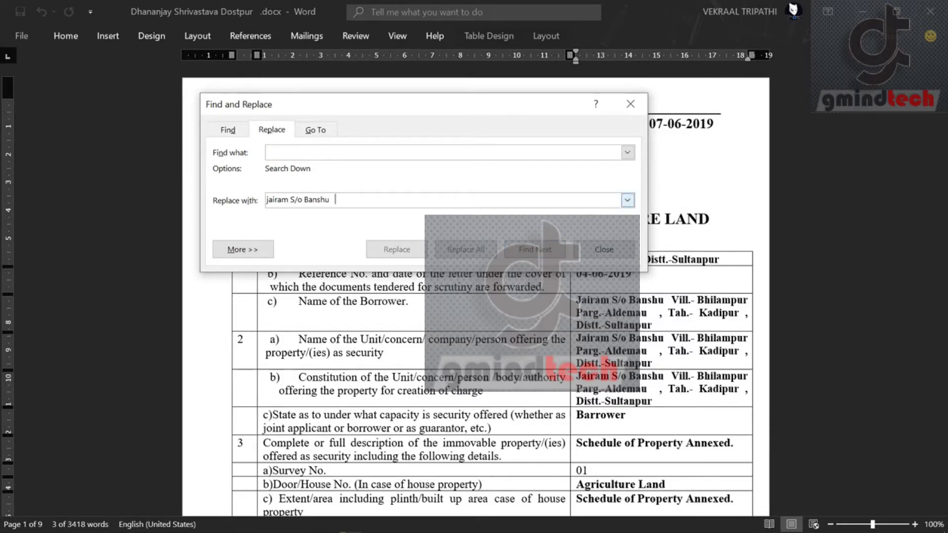
key("Tab")
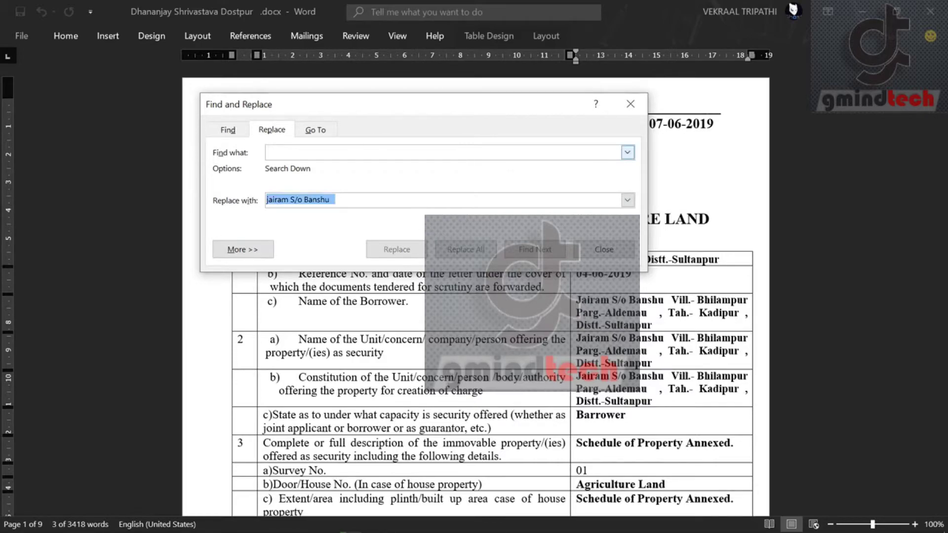
key("shift+Tab")
key("ctrl+v")
left_click(342, 199)
left_click_drag(336, 199, 266, 199)
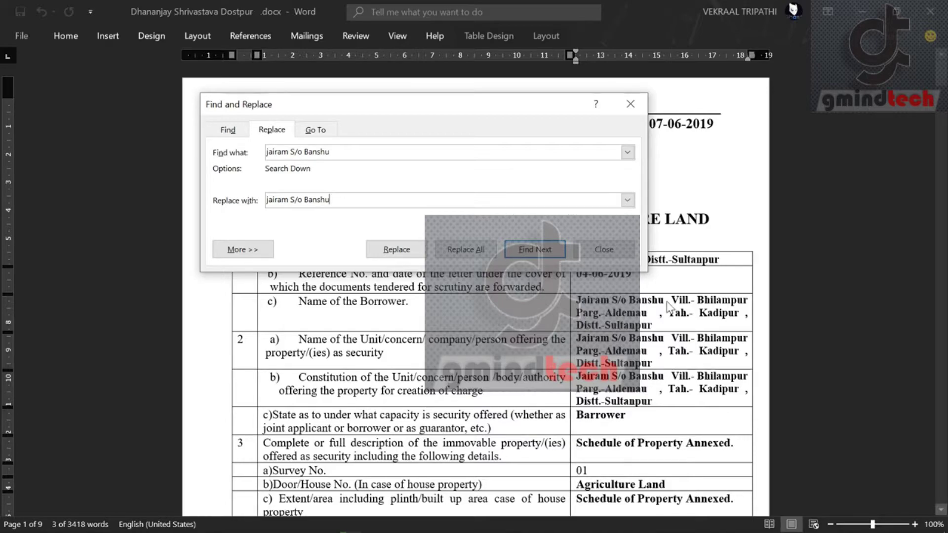
Run Replace All again from the document start and dismiss the six-replacements message.
left_click(466, 249)
left_click(454, 324)
key("Return")
left_click(464, 322)
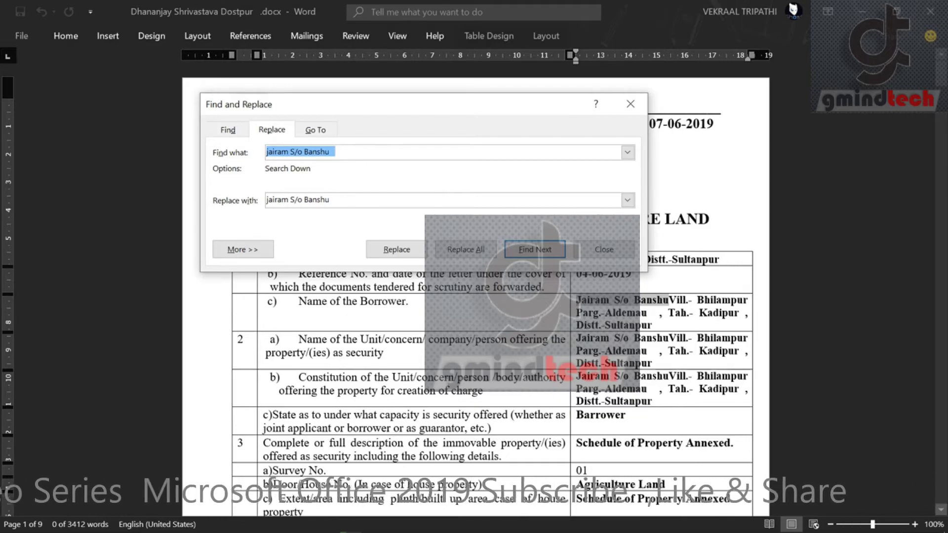
key("End")
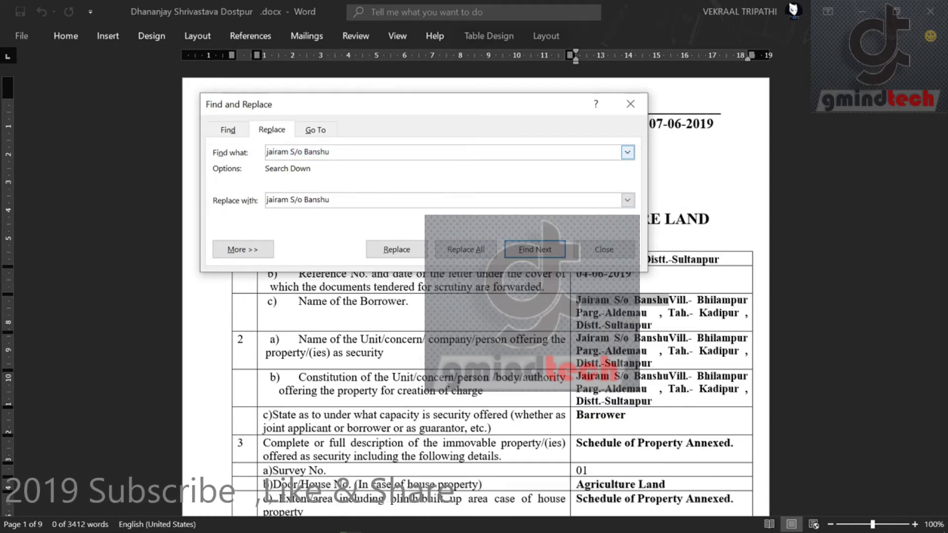
Add the Bold font format to the borrower-name search, run it, then close Find and Replace.
key("ctrl+b")
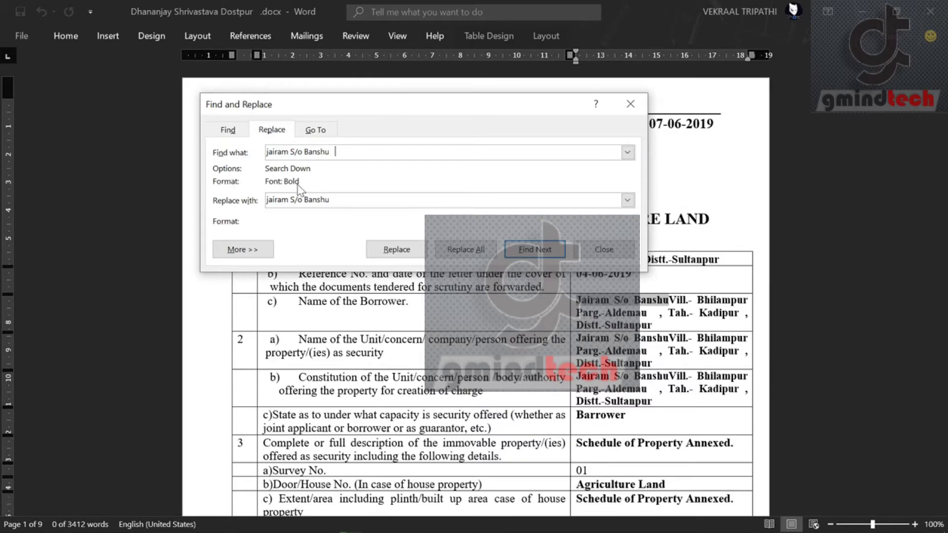
key("ctrl+b")
key("ctrl+b")
left_click(396, 249)
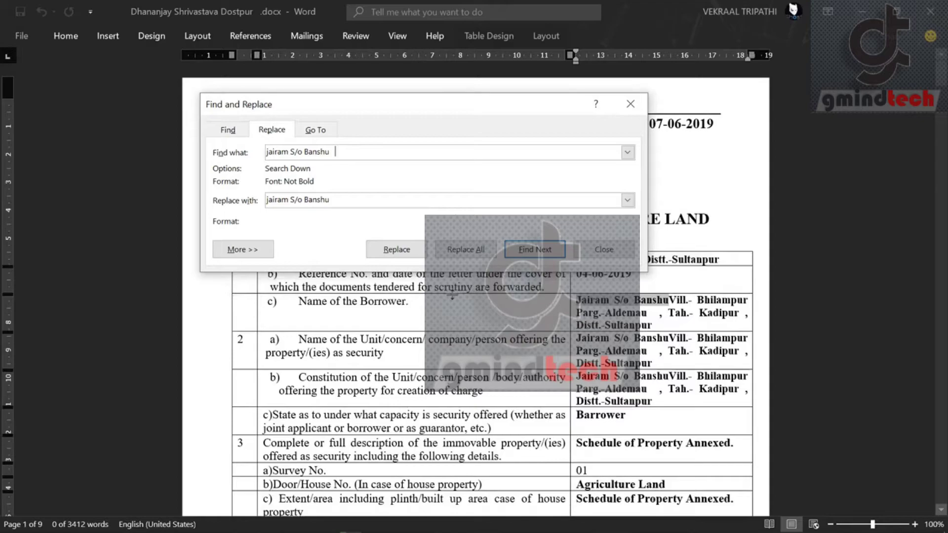
left_click(631, 103)
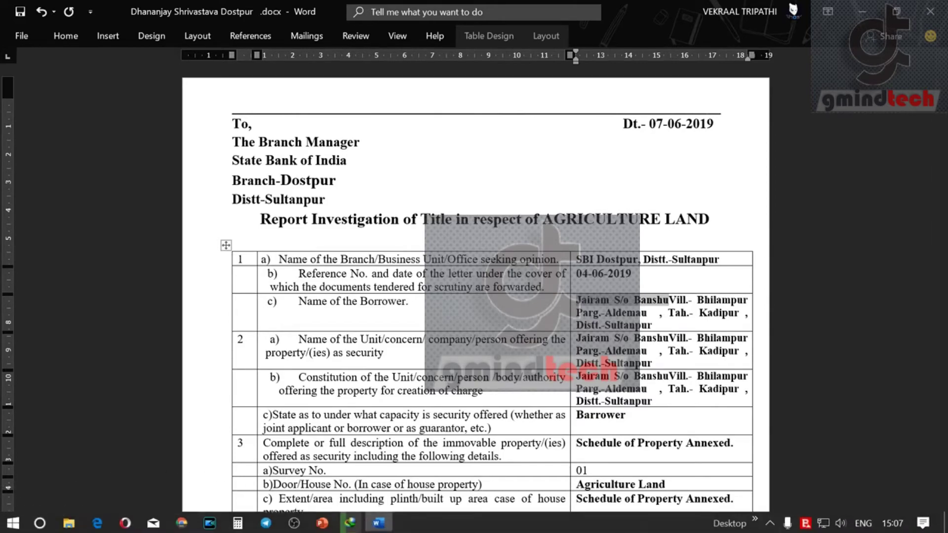
mouse_move(378, 521)
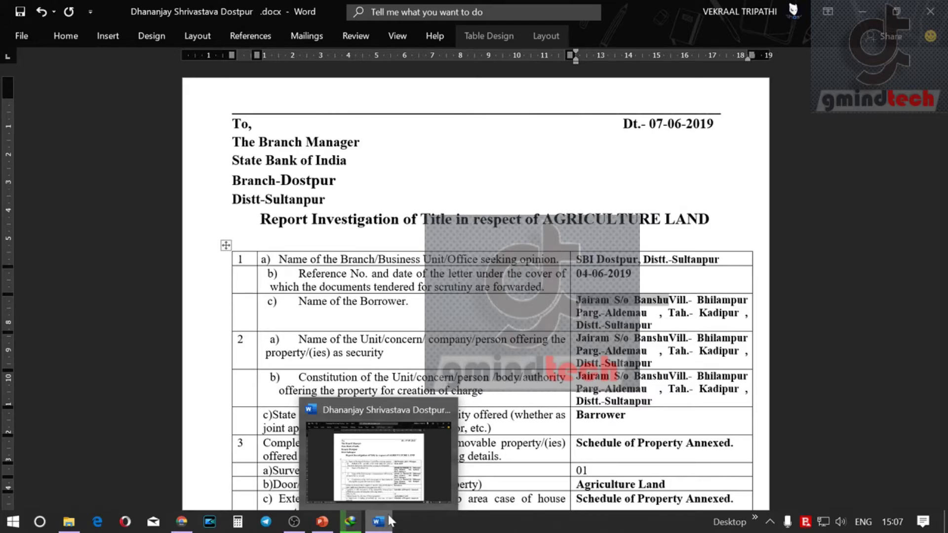
mouse_move(378, 456)
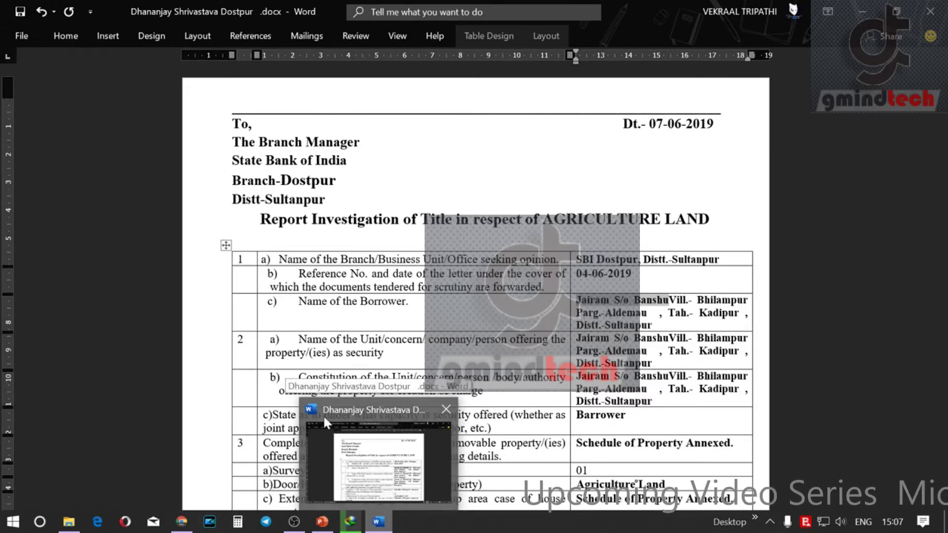
Search Google Images for 'office 2019 logo' in Chrome and preview the Office logos picture.
left_click(182, 522)
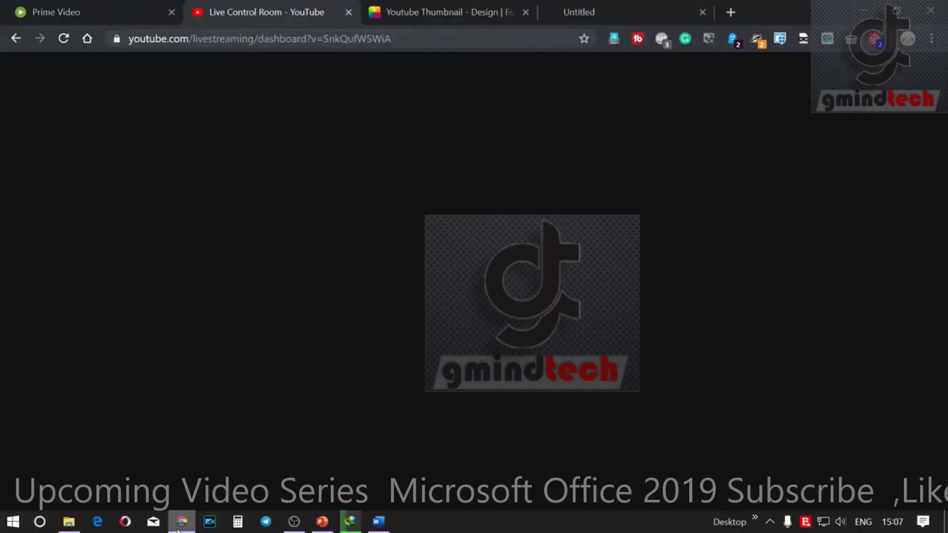
left_click(573, 12)
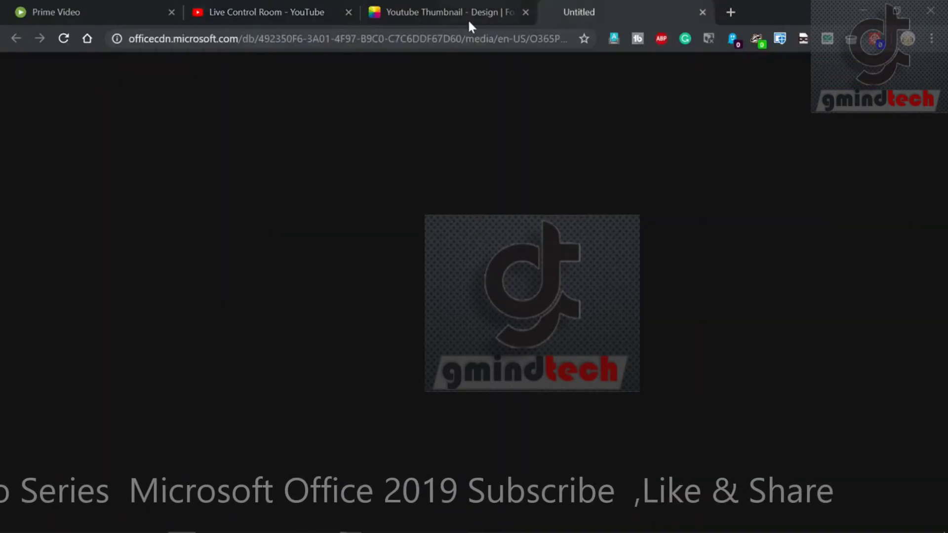
left_click(456, 39)
type("o")
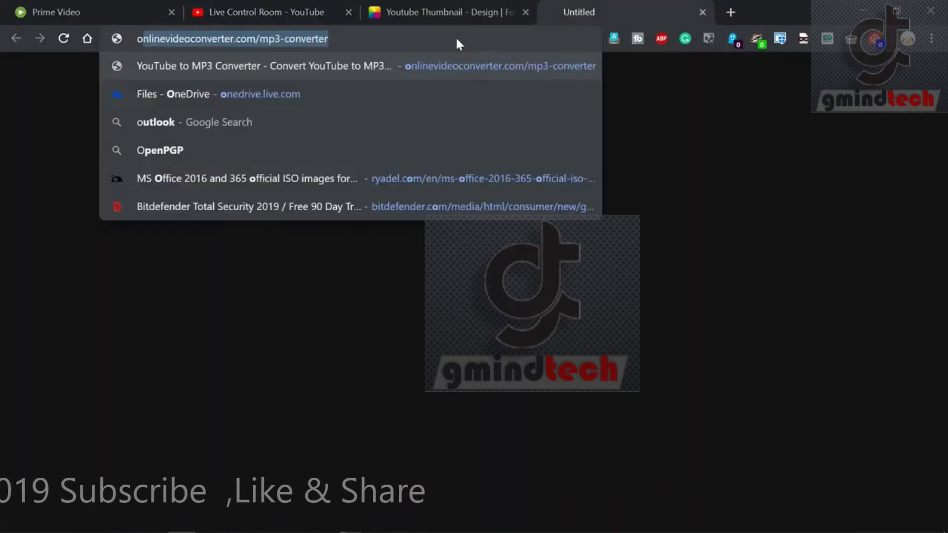
type("ffi")
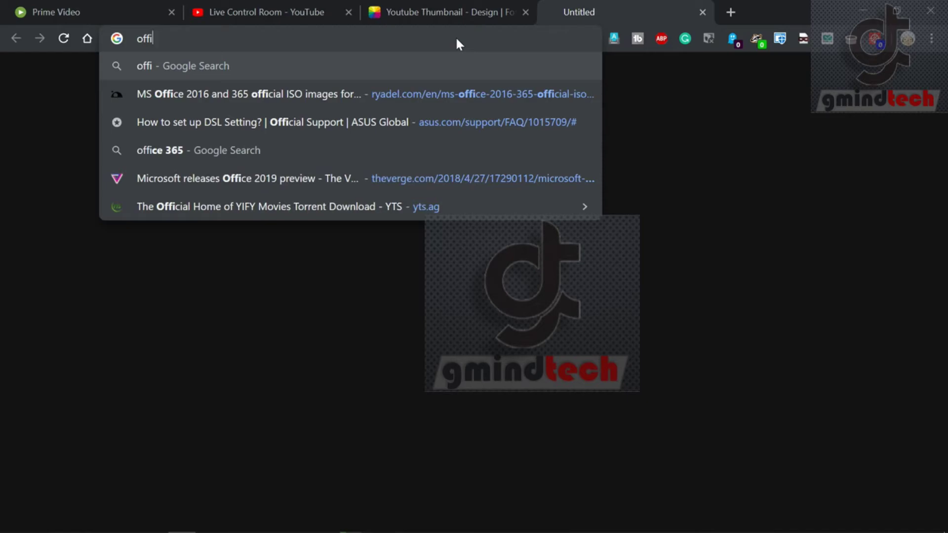
type("ce")
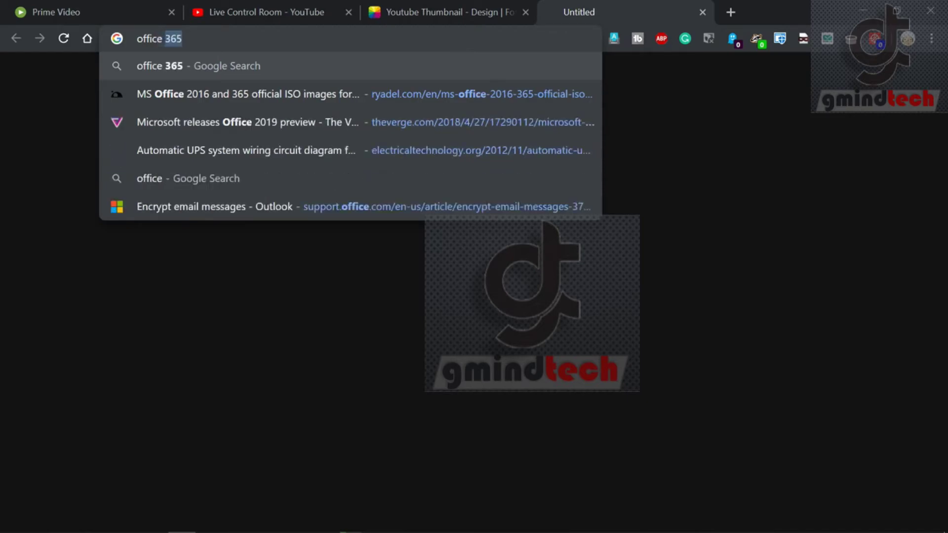
type("+2019")
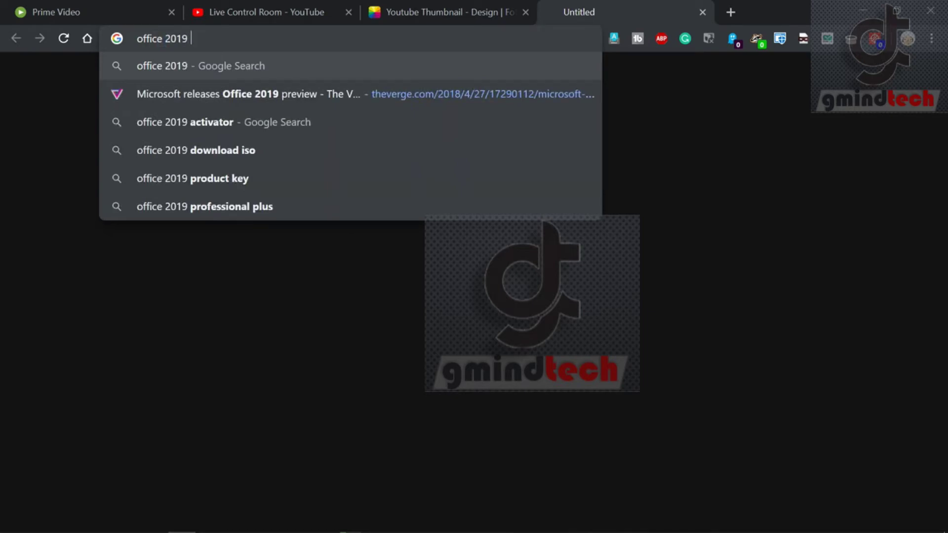
type("+logo")
key("Return")
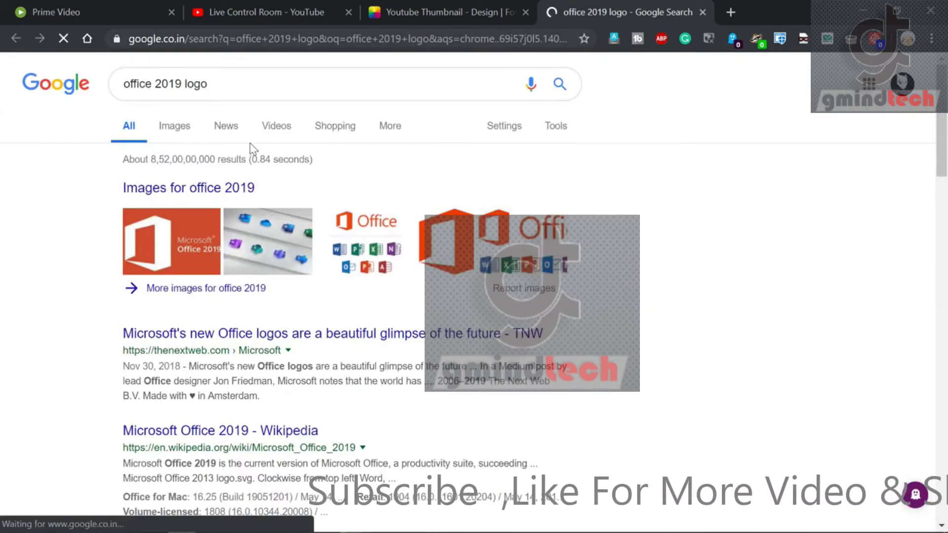
left_click(176, 130)
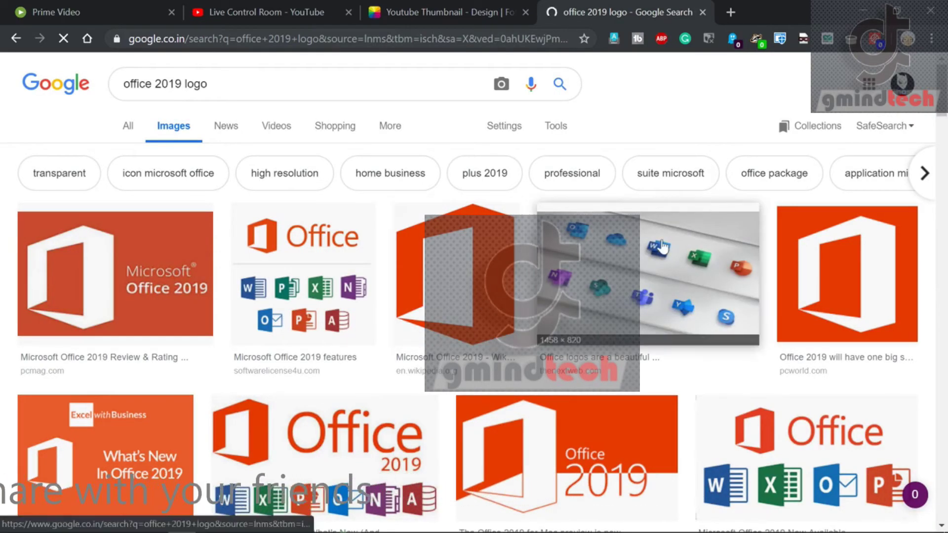
left_click(636, 279)
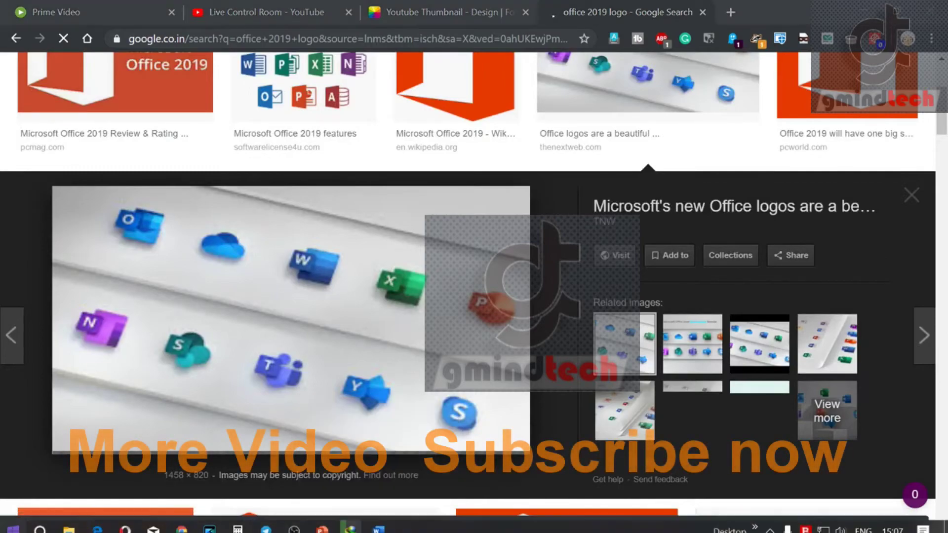
Open the Windows Start menu and type 'ex' to search for Excel.
key("super")
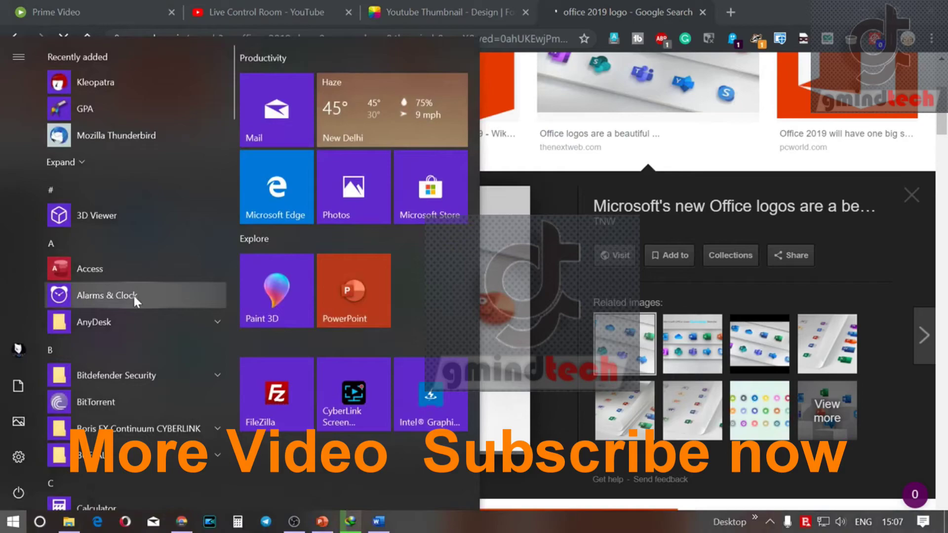
scroll(111, 440, "down", 10)
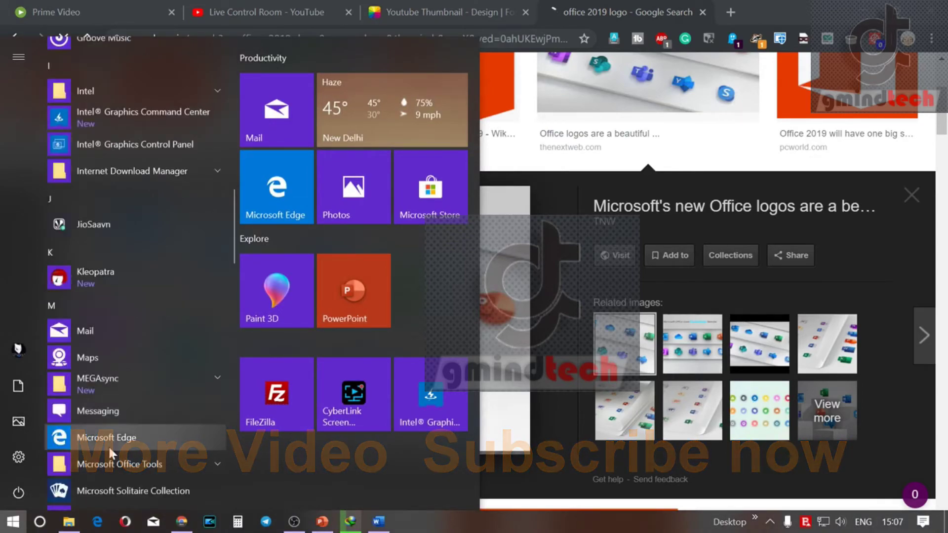
type("ex")
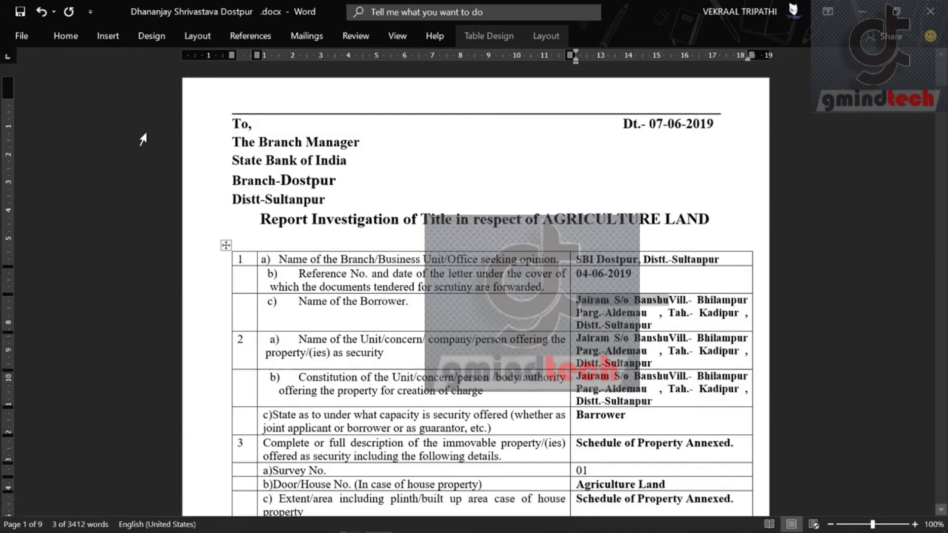
left_click(23, 37)
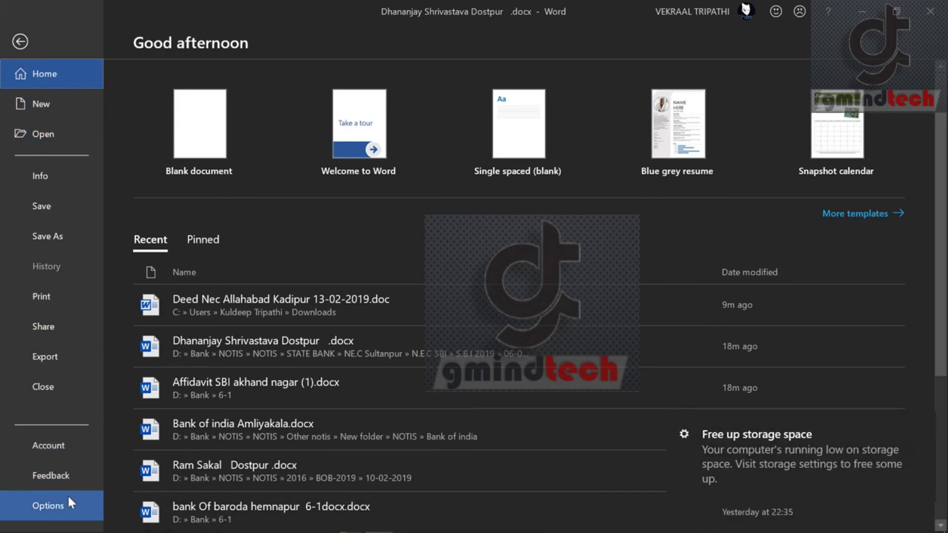
left_click(66, 450)
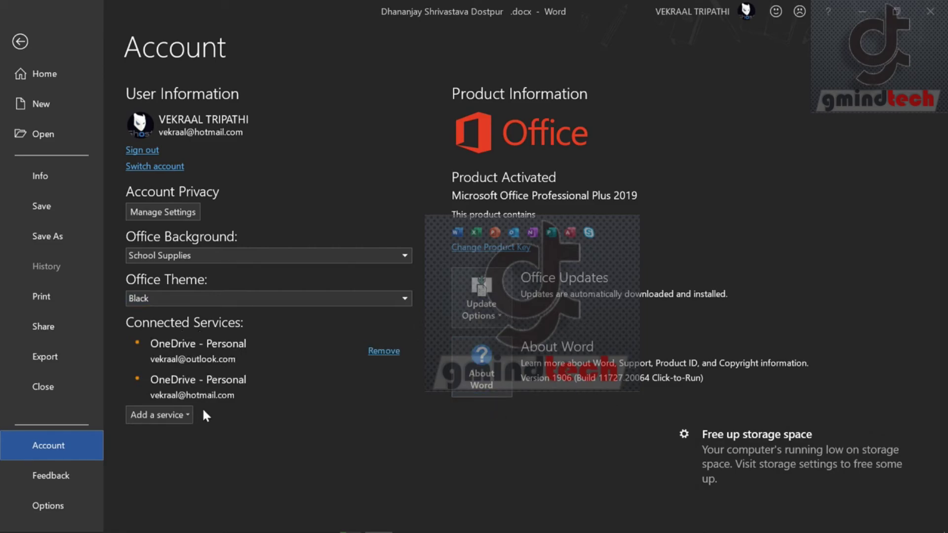
left_click(20, 41)
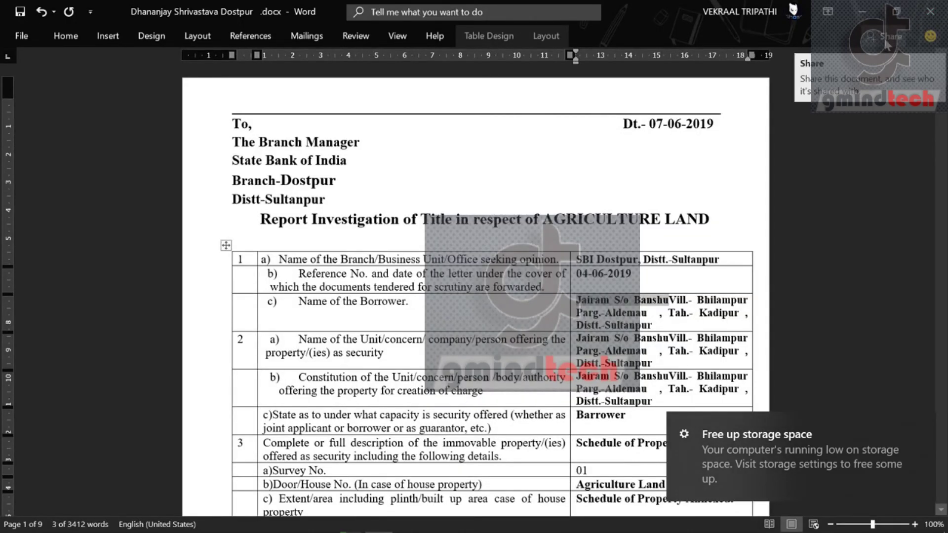
left_click(885, 40)
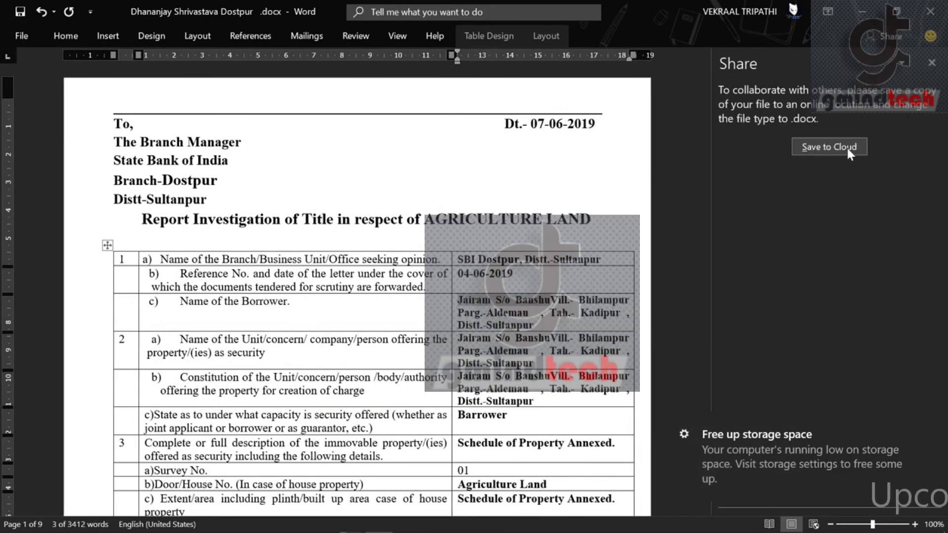
left_click(846, 146)
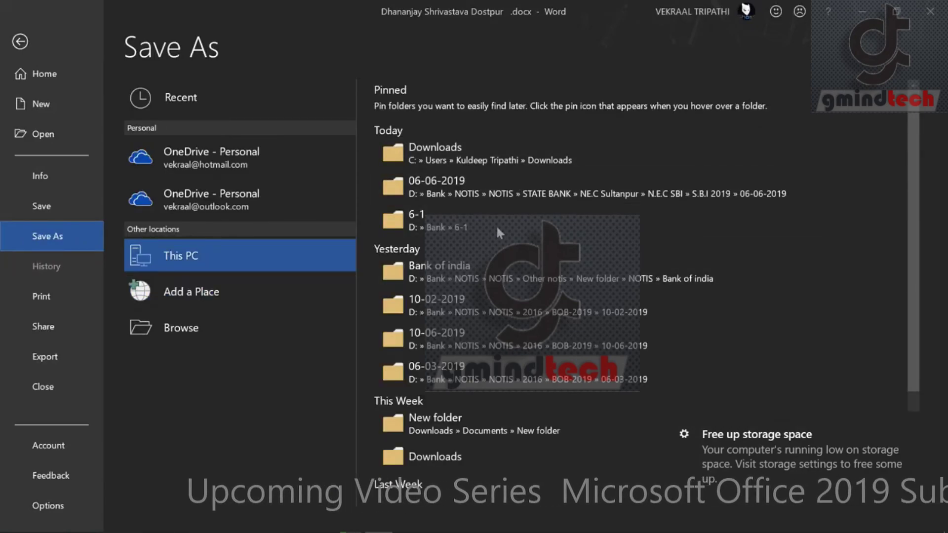
left_click(55, 75)
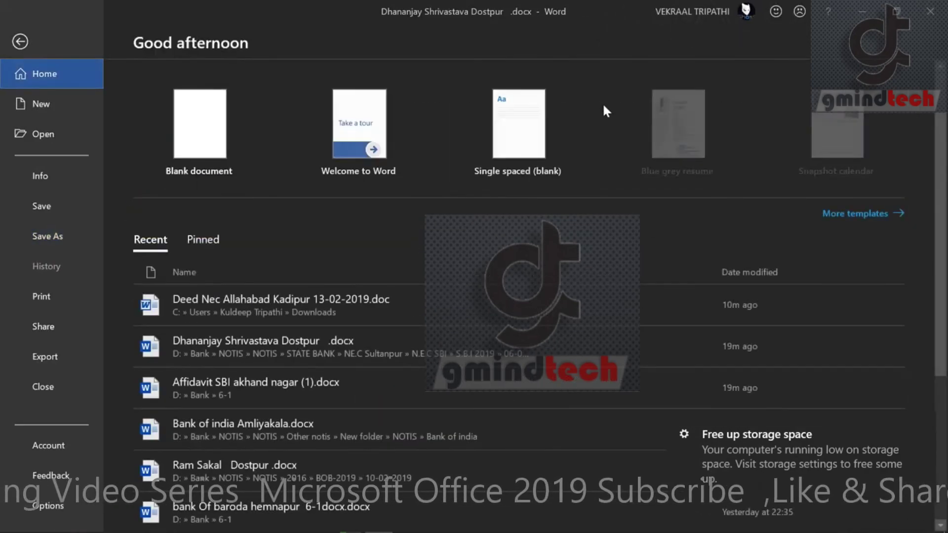
left_click(21, 42)
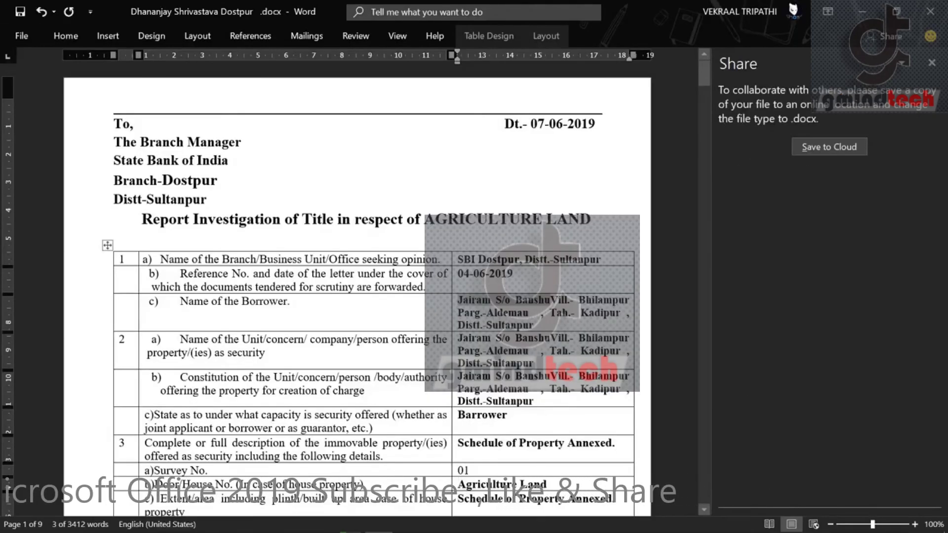
left_click(938, 62)
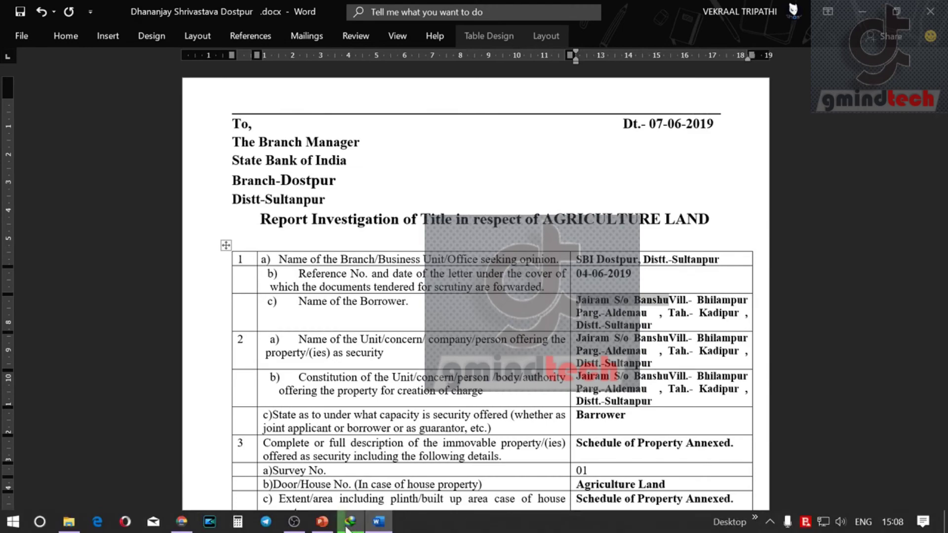
mouse_move(294, 522)
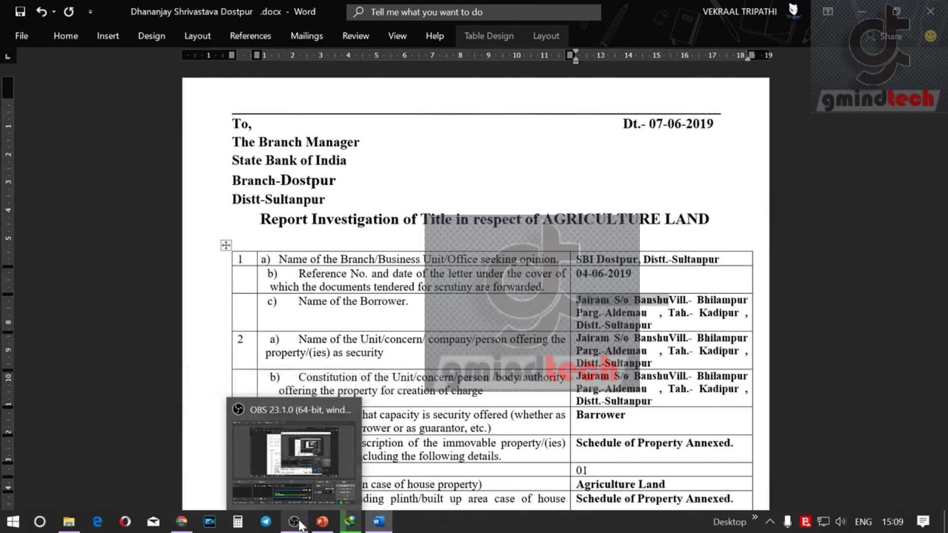
Restore the OBS Studio window from the taskbar over the Word report.
left_click(300, 524)
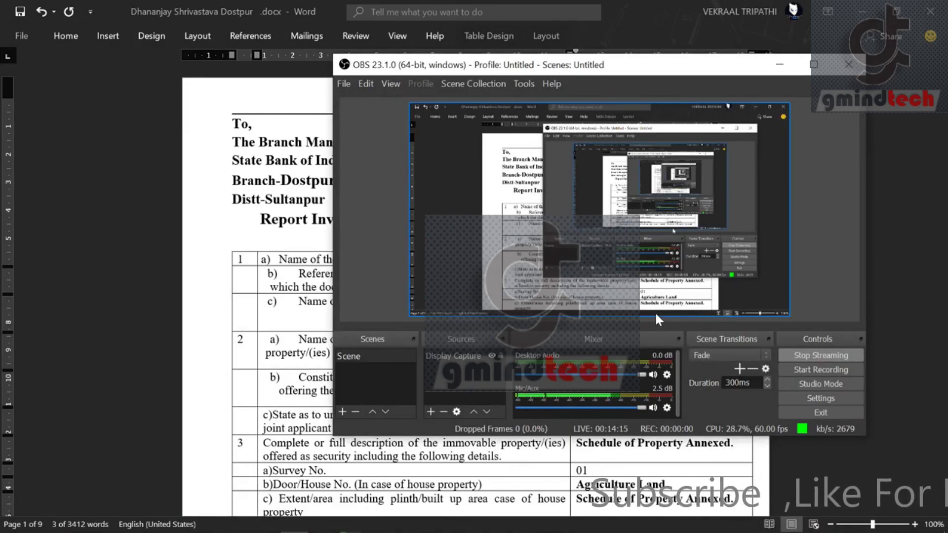